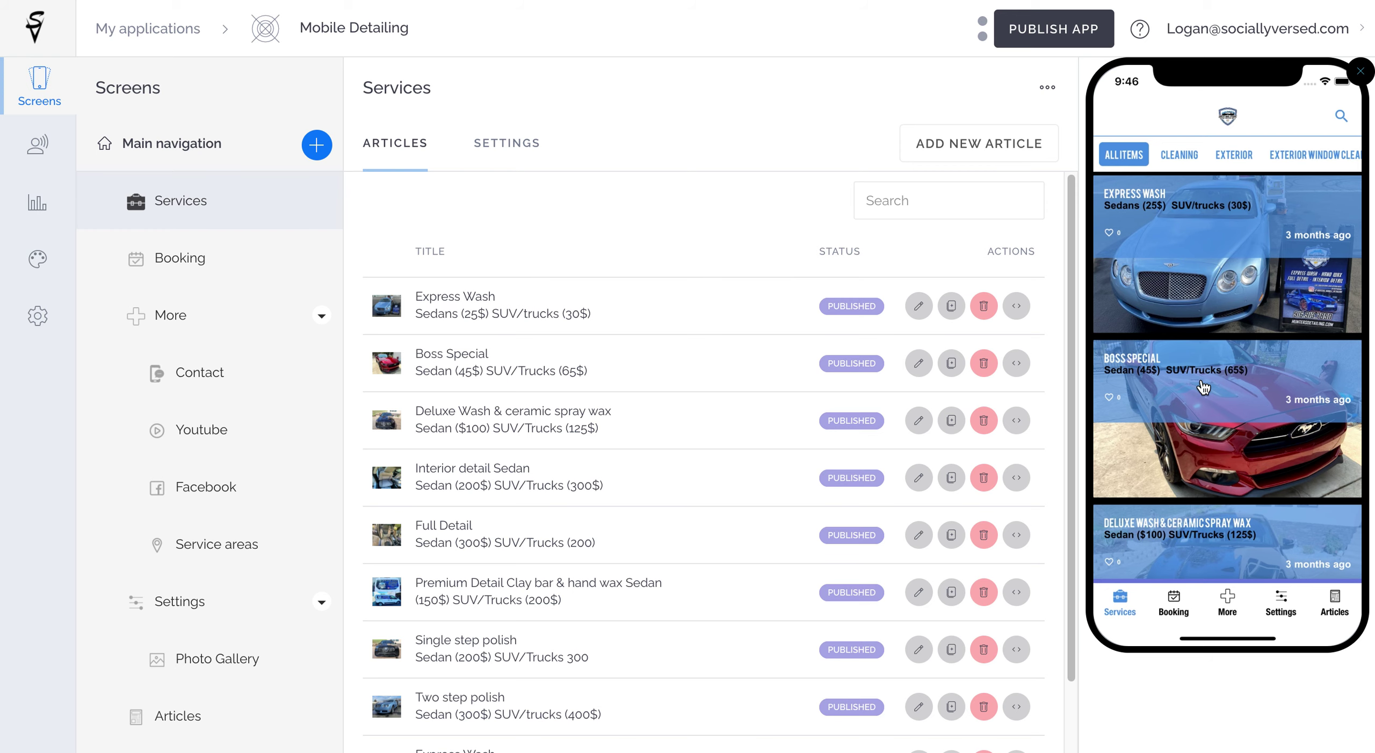
# Delete the published Express Wash article from the Services list and confirm the deletion
pyautogui.scroll(-3, 1225, 374)
pyautogui.scroll(4, 1236, 419)
pyautogui.click(951, 305)
pyautogui.scroll(-2, 849, 553)
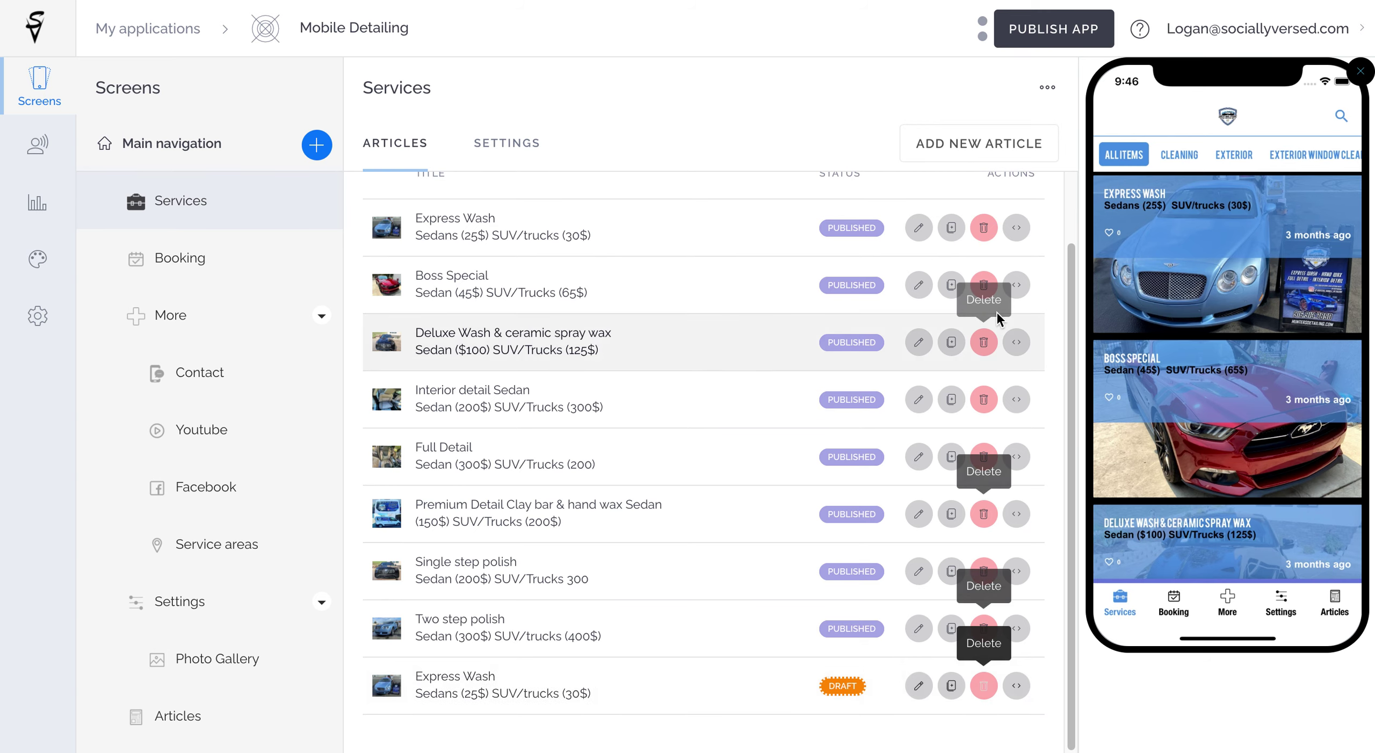
pyautogui.scroll(2, 908, 184)
pyautogui.click(981, 306)
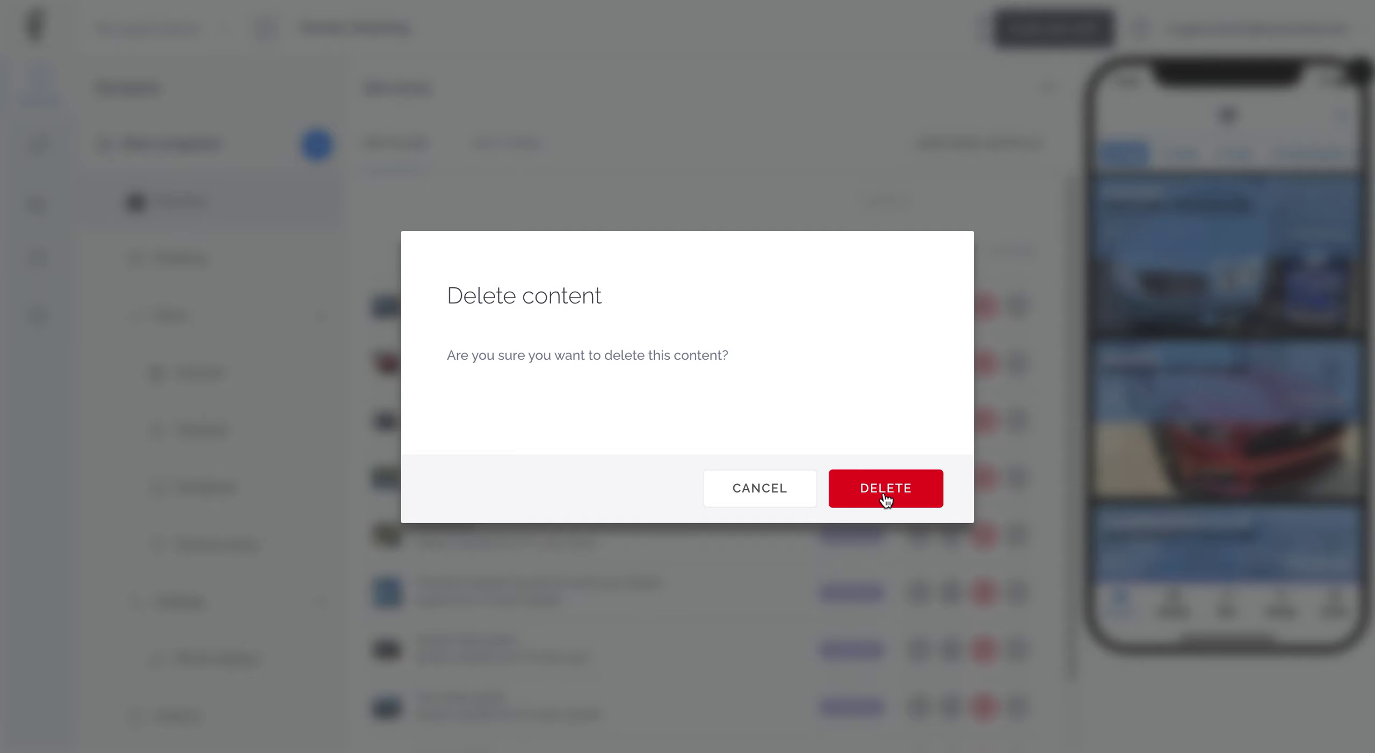
pyautogui.click(885, 497)
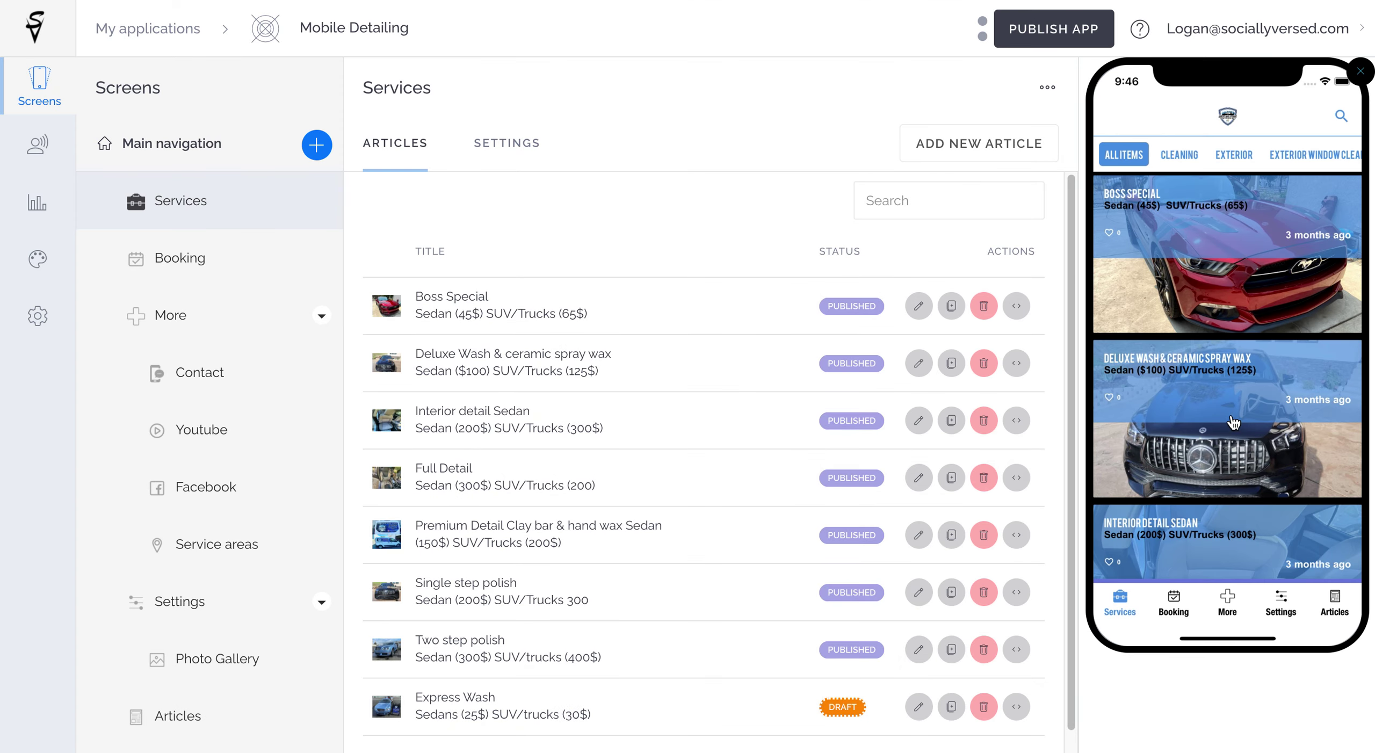
# Duplicate the Boss Special article, and leave its editor without saving after trying to remove the first gallery photo
pyautogui.click(951, 306)
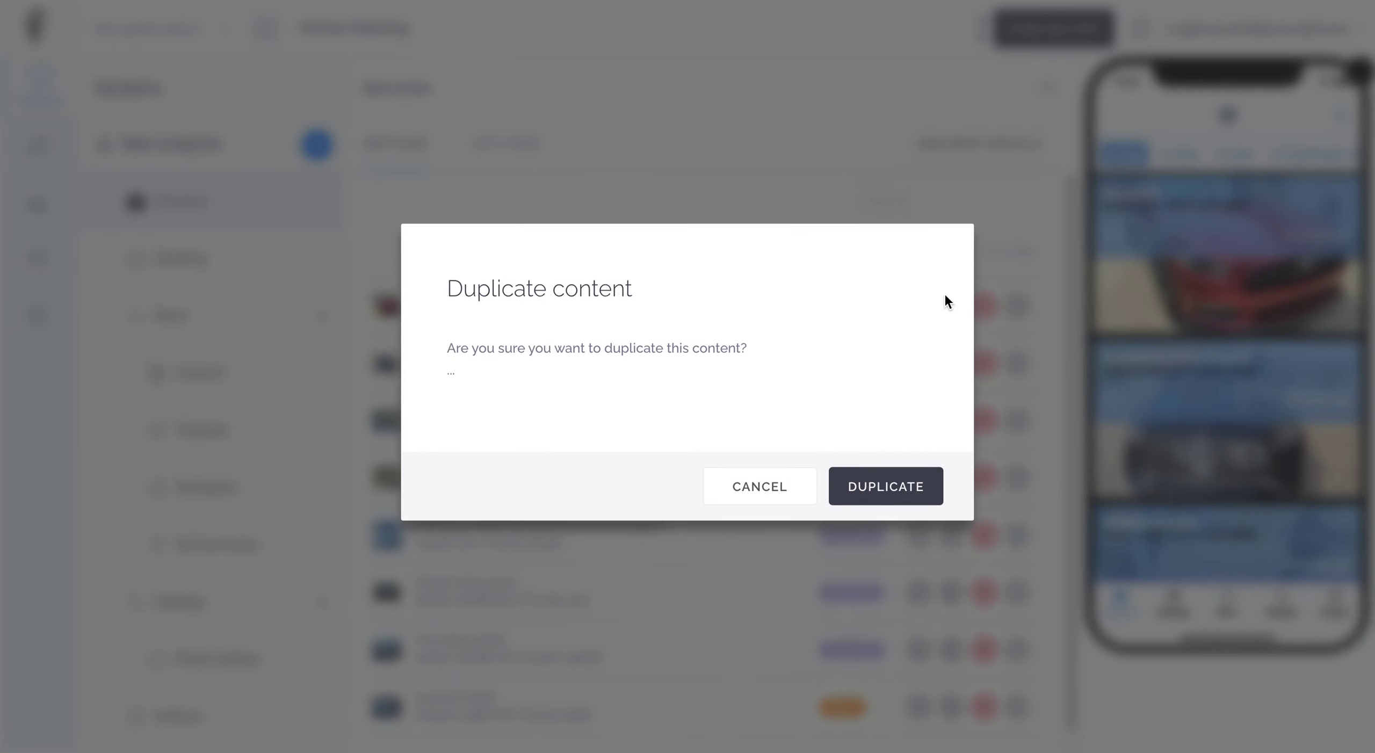
pyautogui.click(760, 487)
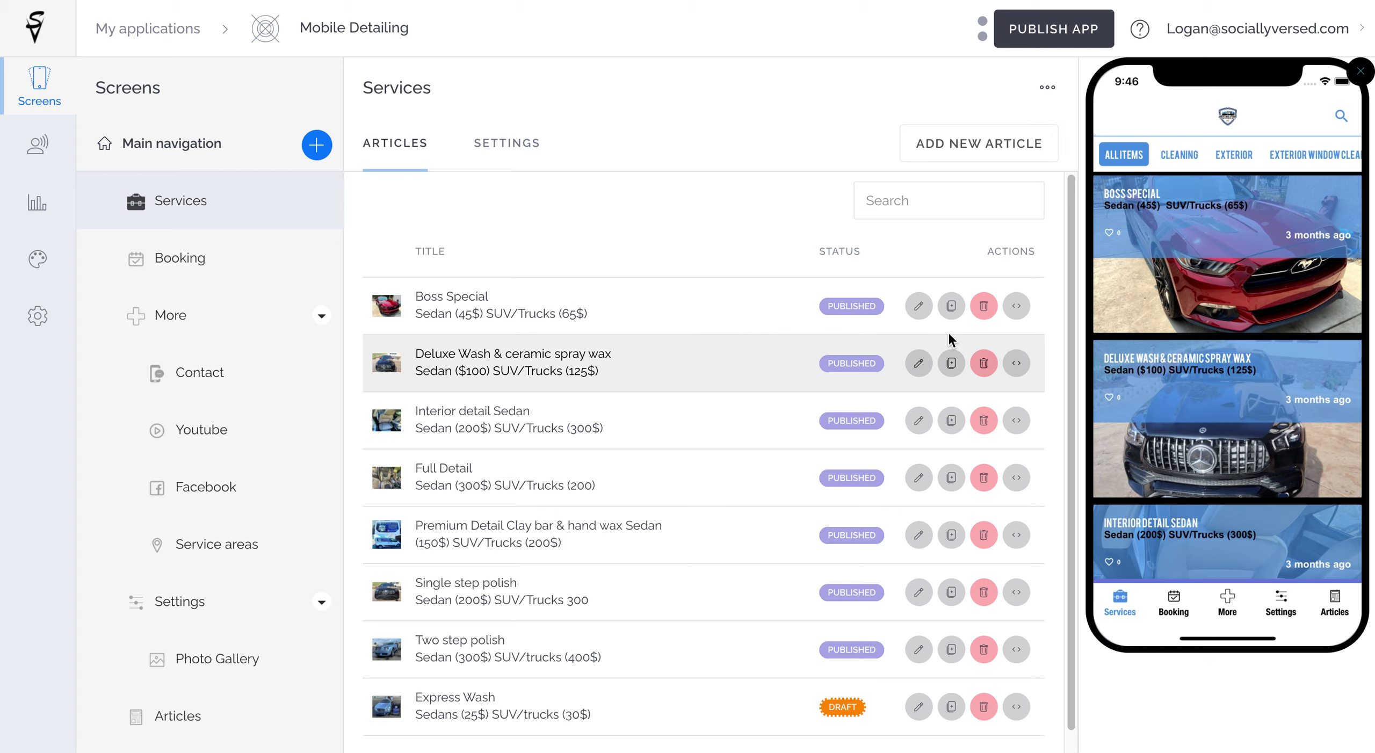
pyautogui.click(951, 306)
pyautogui.click(898, 487)
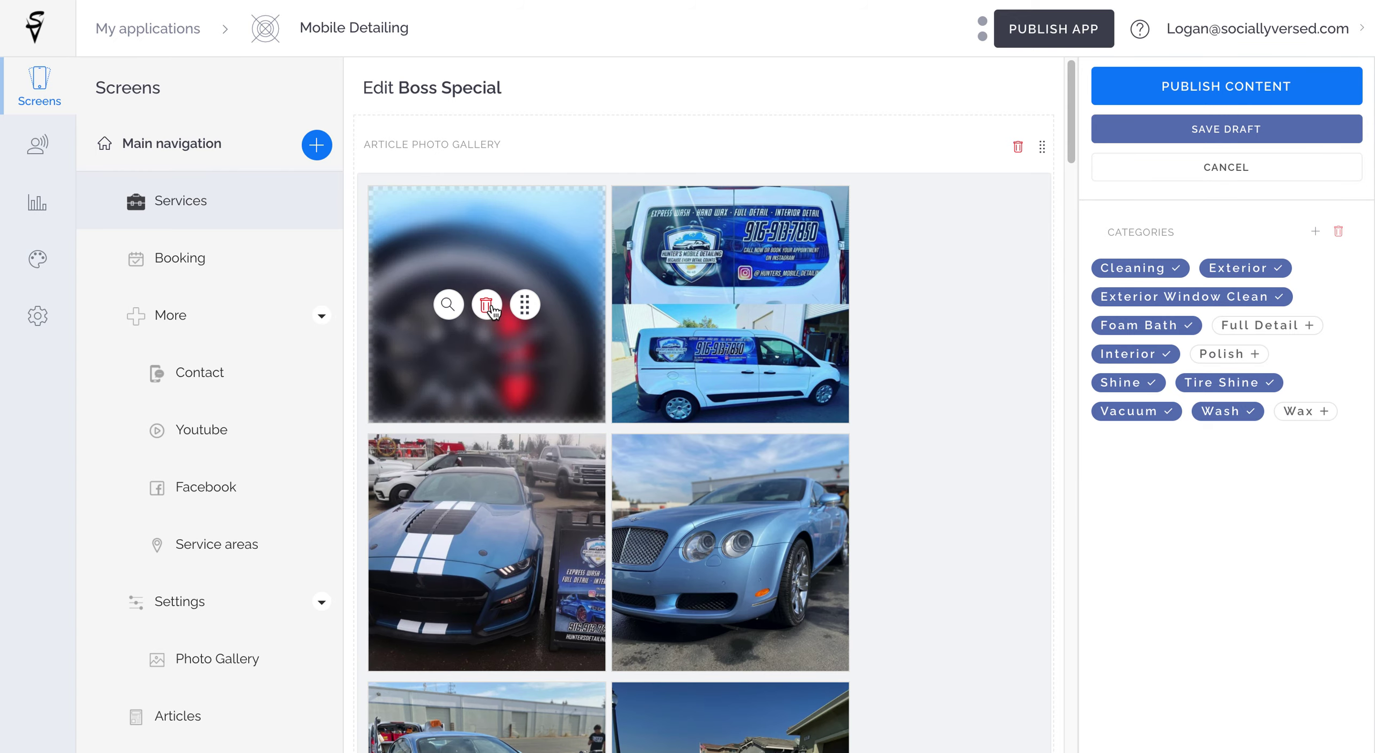
pyautogui.click(487, 306)
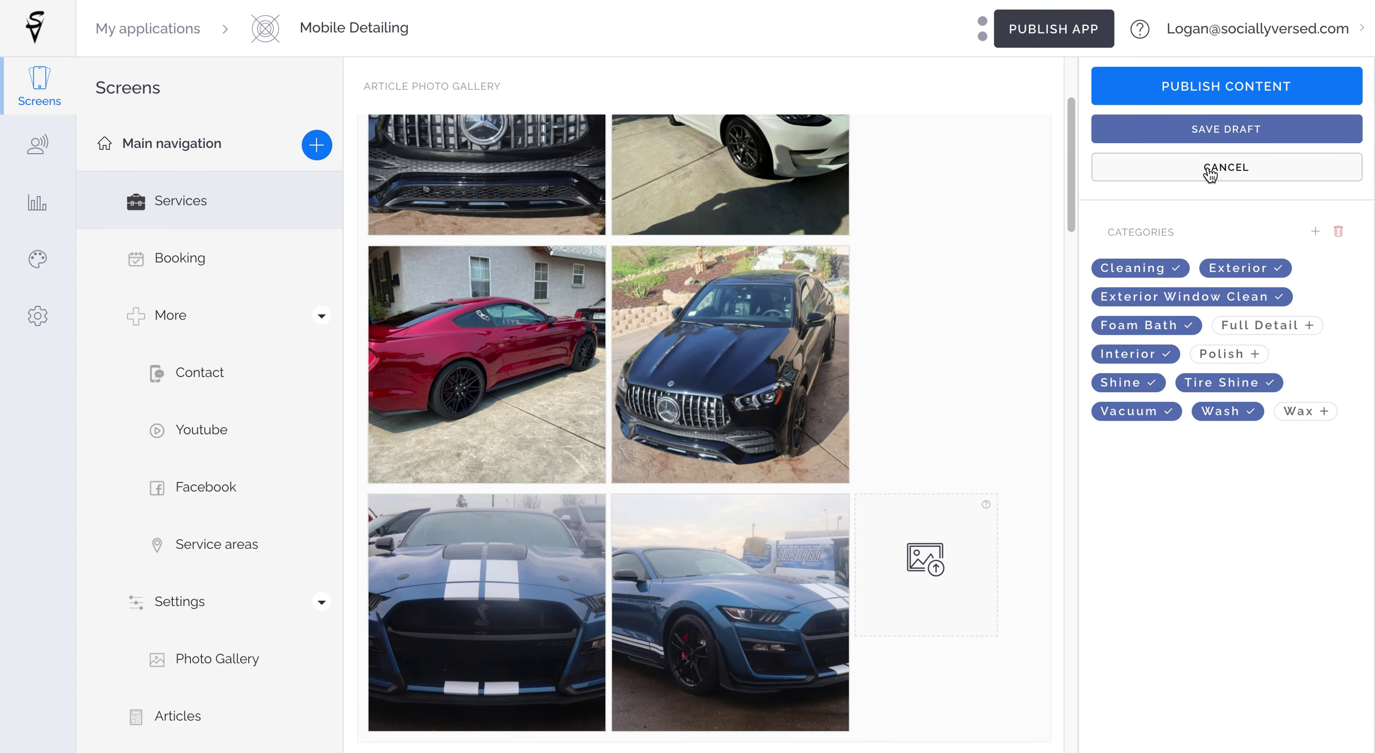
pyautogui.click(1210, 173)
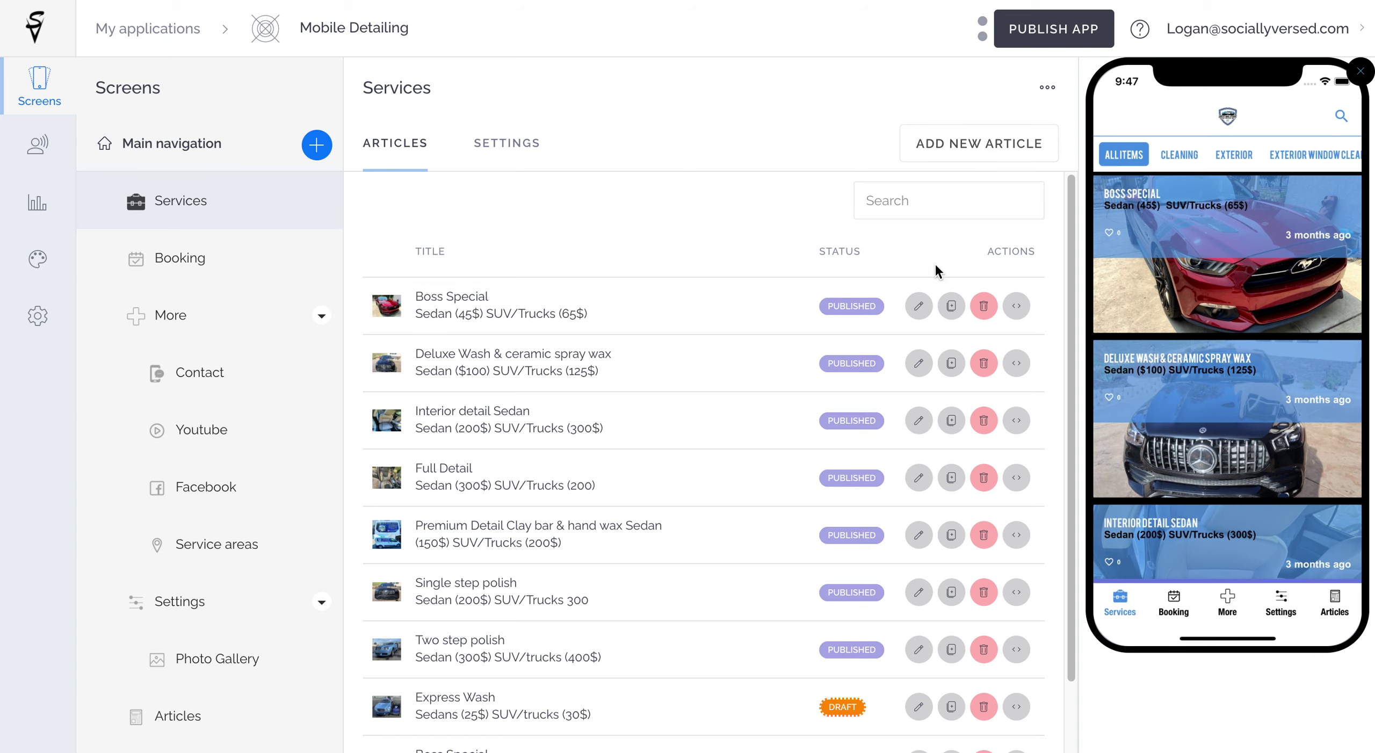
# Review the fields of a blank new article and the duplicate prompt for the draft Boss Special, cancelling both
pyautogui.click(977, 143)
pyautogui.click(476, 201)
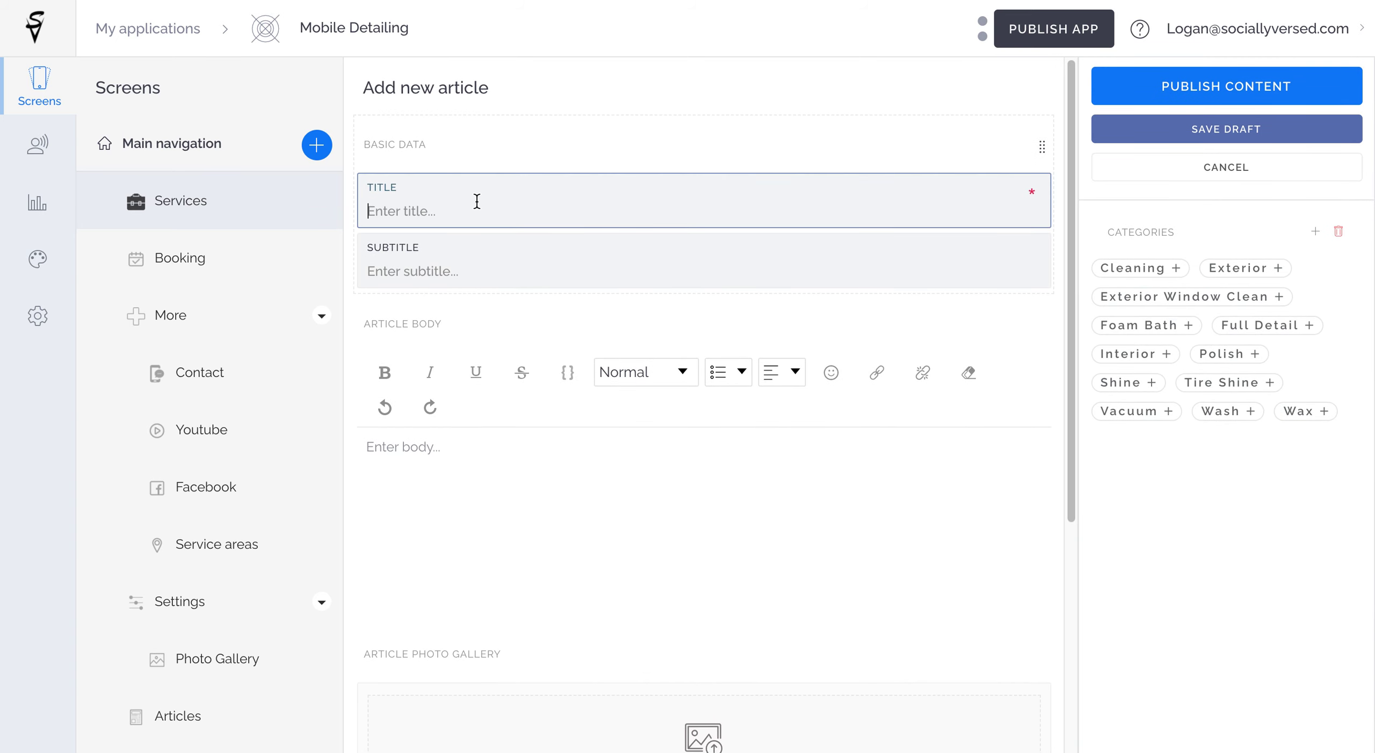
pyautogui.scroll(-5, 621, 588)
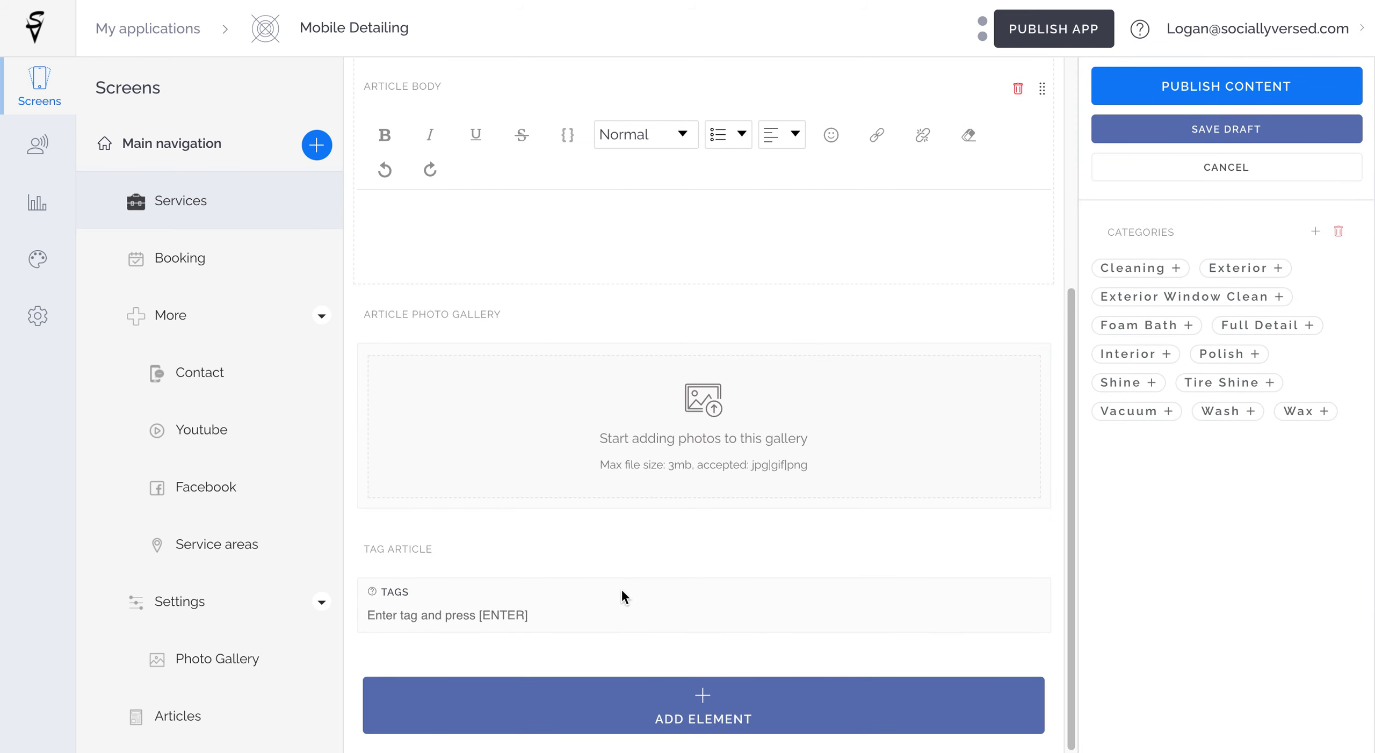
pyautogui.click(1217, 165)
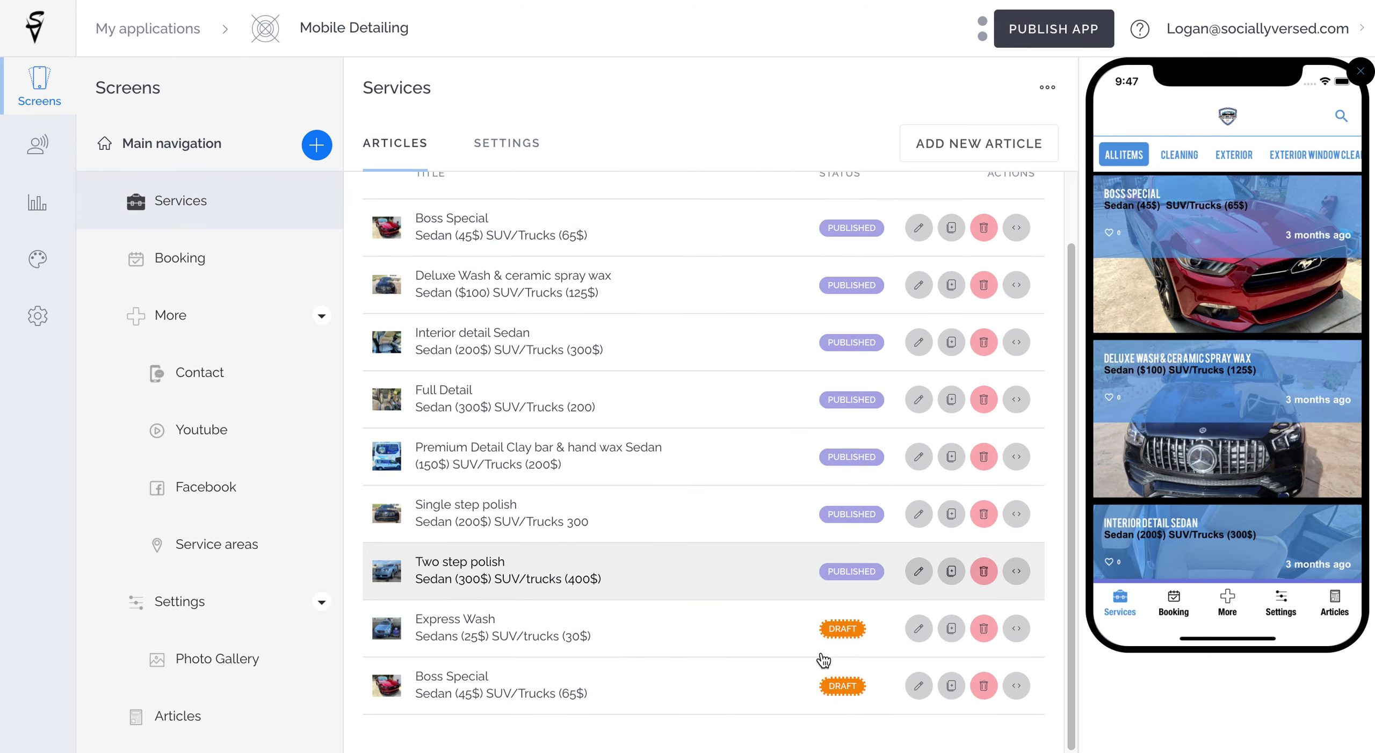
pyautogui.click(951, 686)
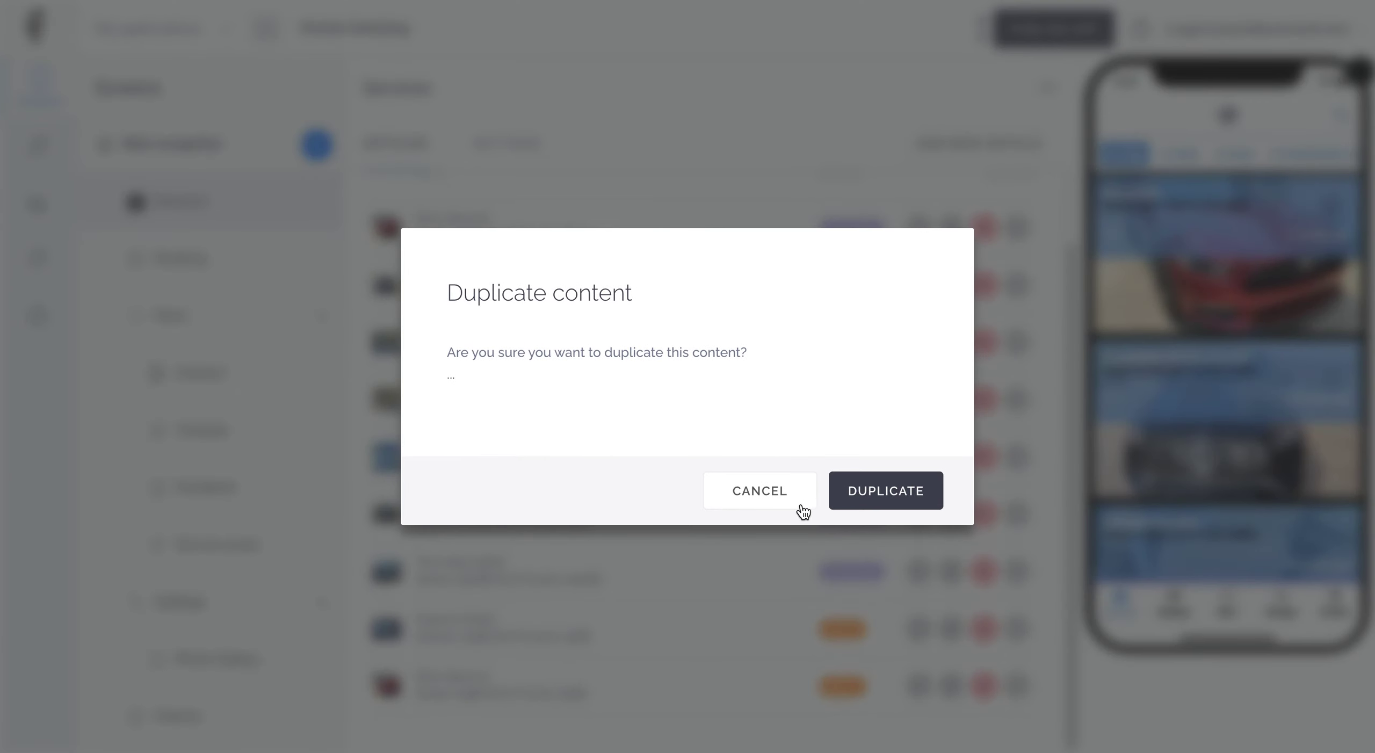
pyautogui.click(756, 493)
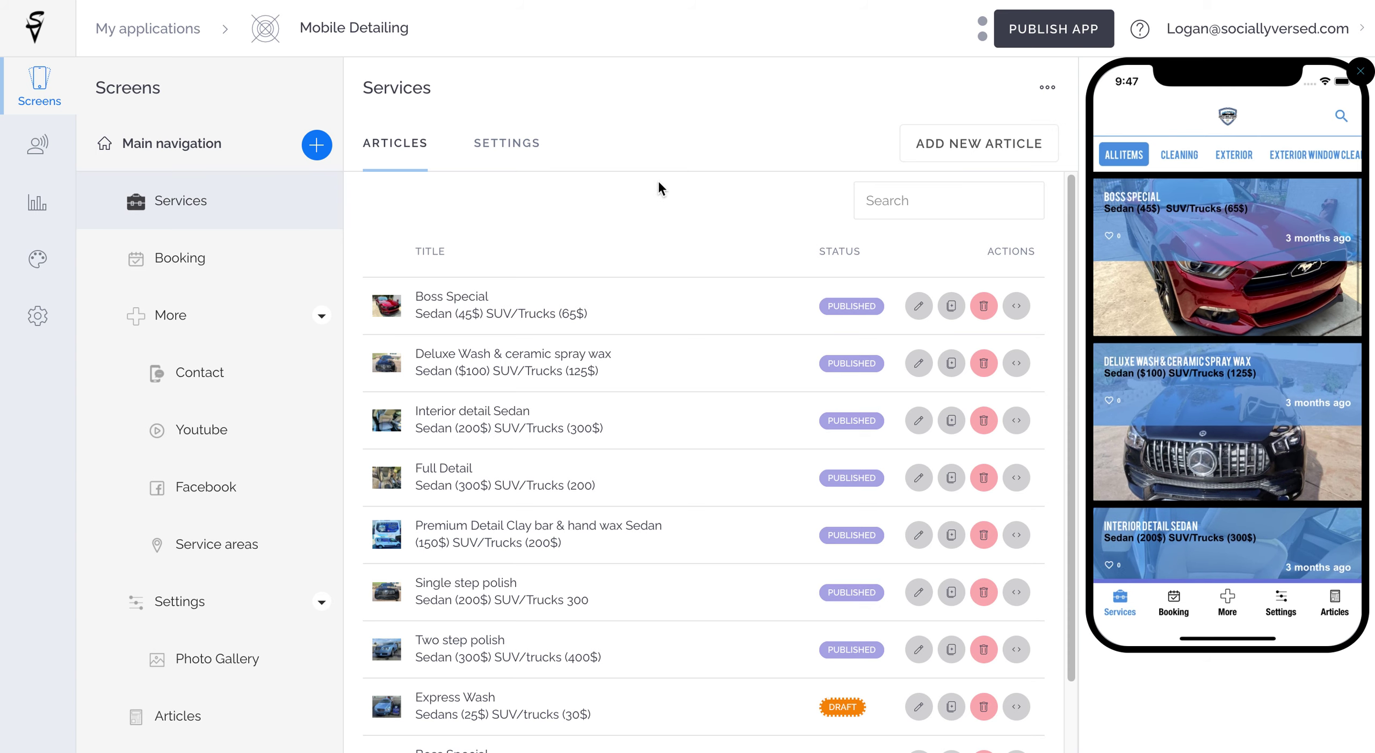
# Set the Services screen to order its articles by Rating
pyautogui.click(492, 151)
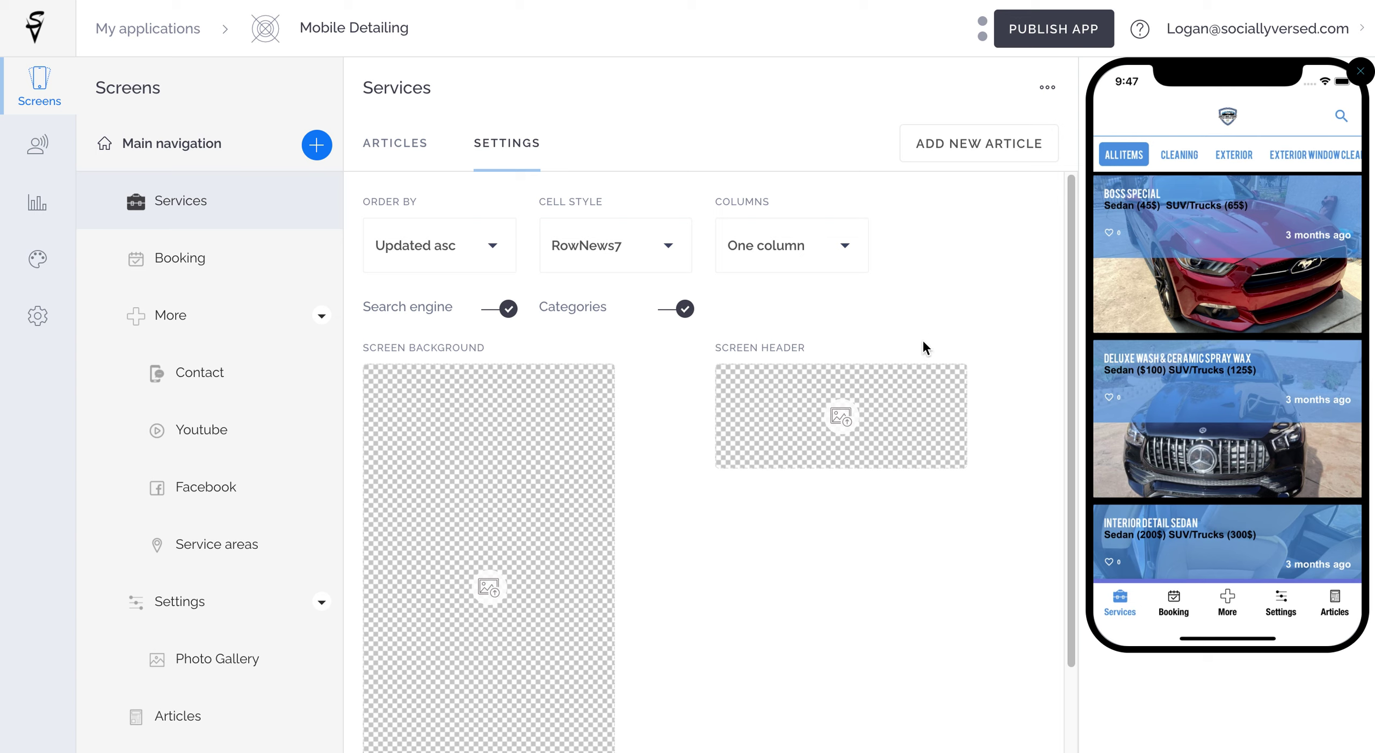
pyautogui.click(474, 259)
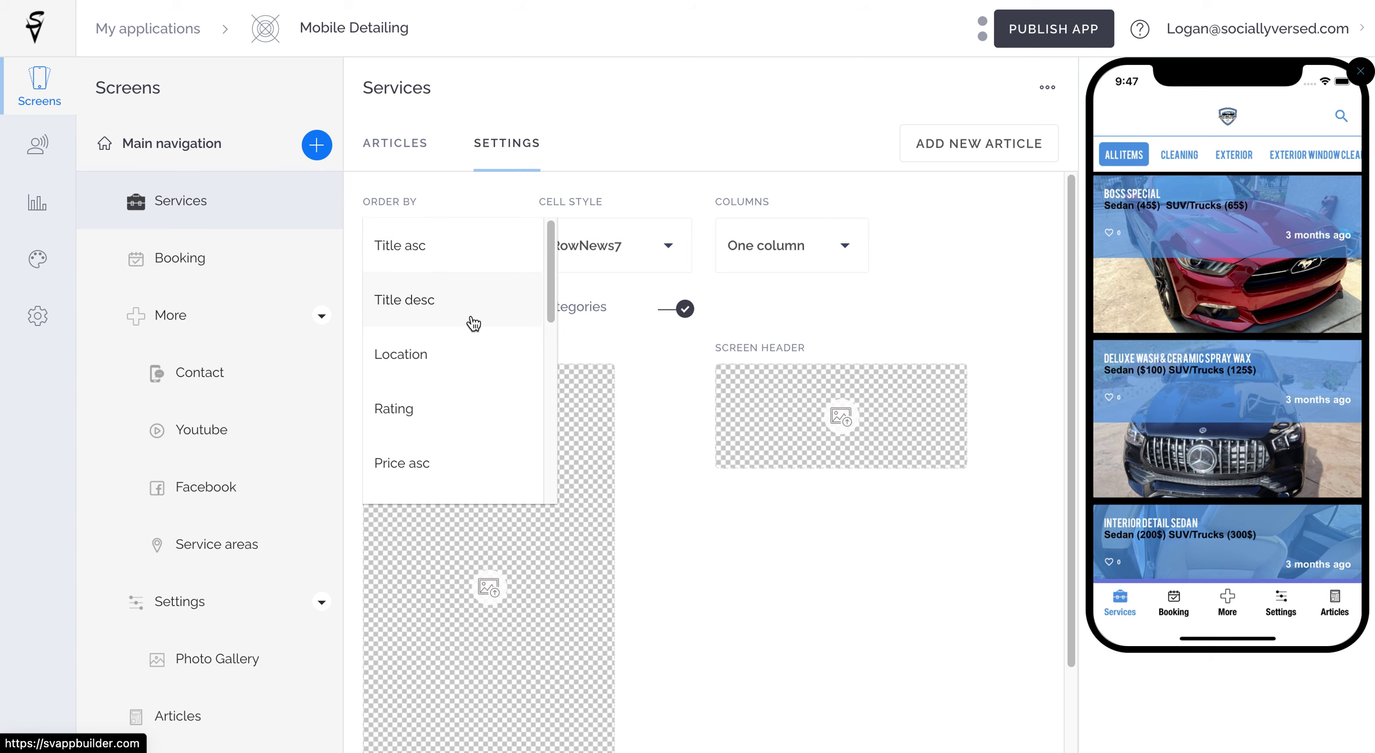
pyautogui.scroll(-5, 453, 487)
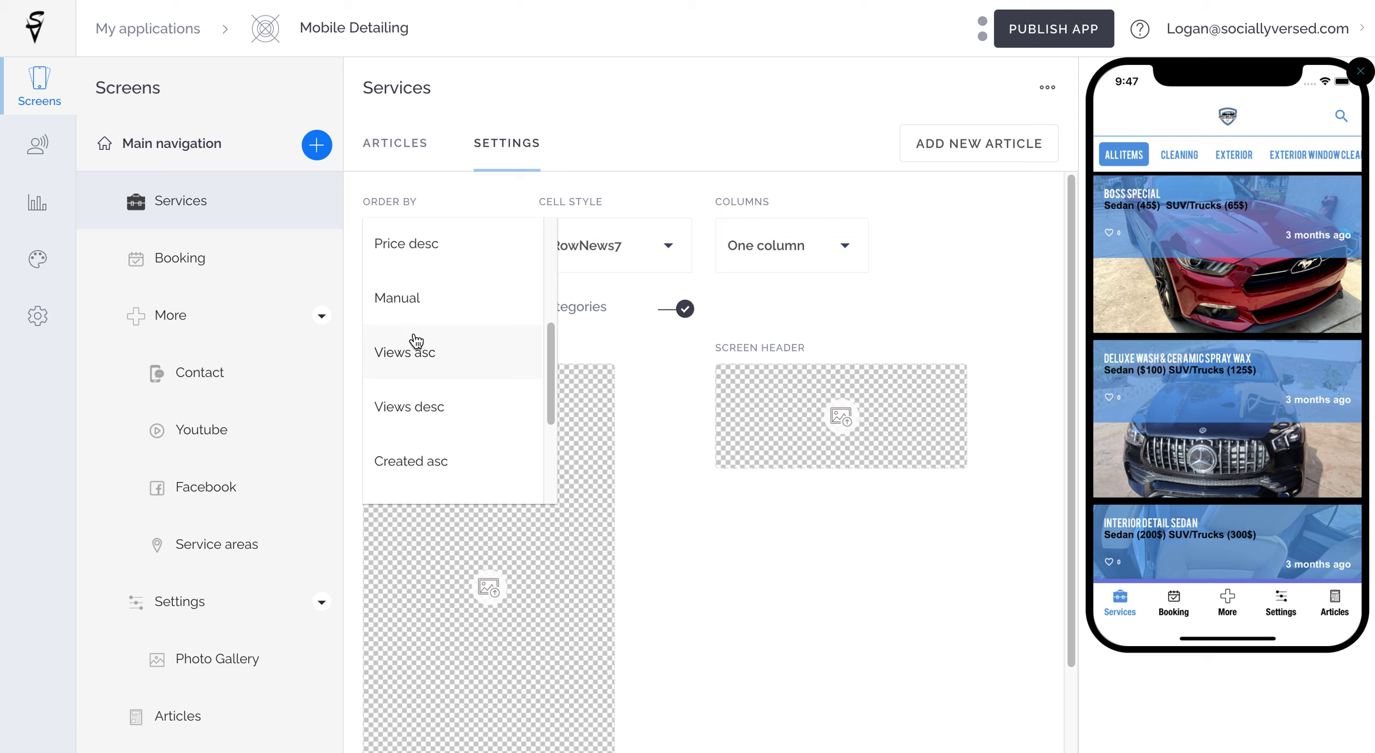
pyautogui.scroll(-1, 417, 341)
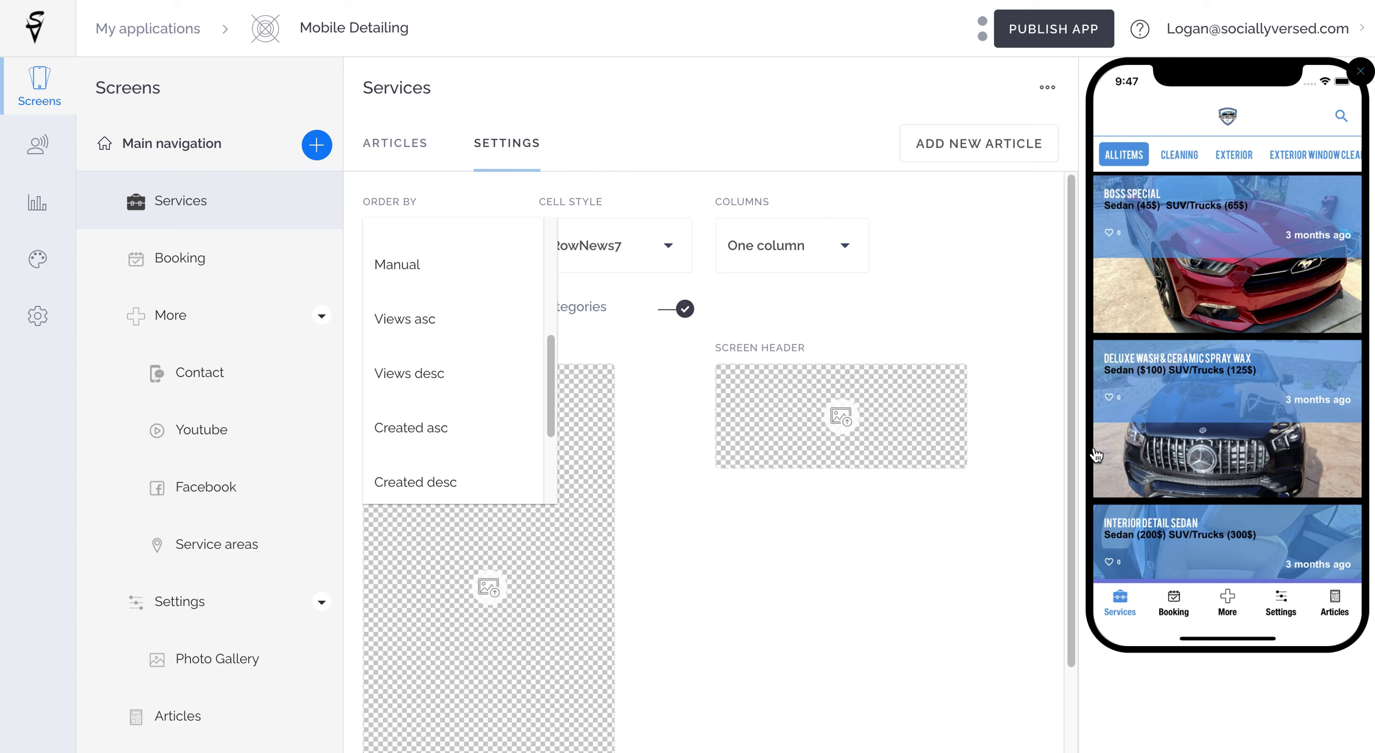
pyautogui.scroll(-3, 394, 415)
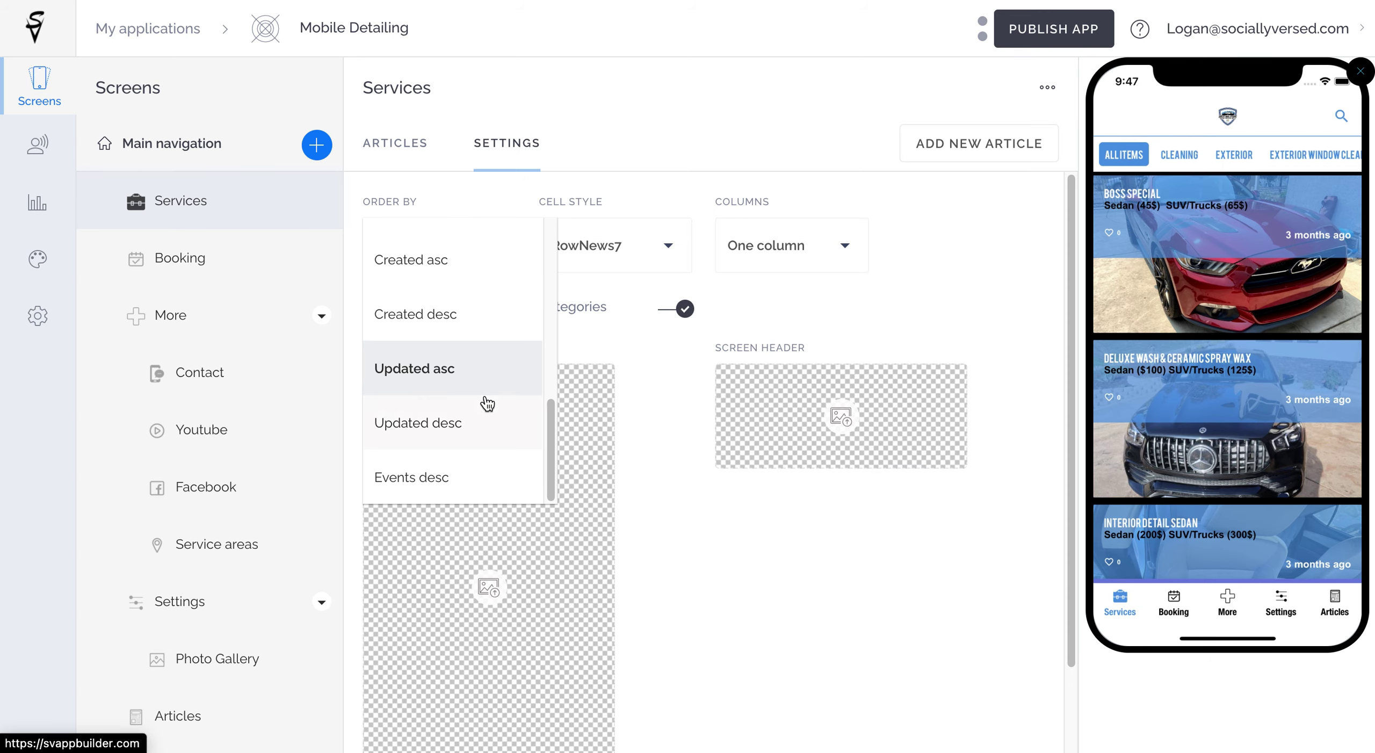
pyautogui.scroll(3, 486, 403)
pyautogui.scroll(-1, 450, 361)
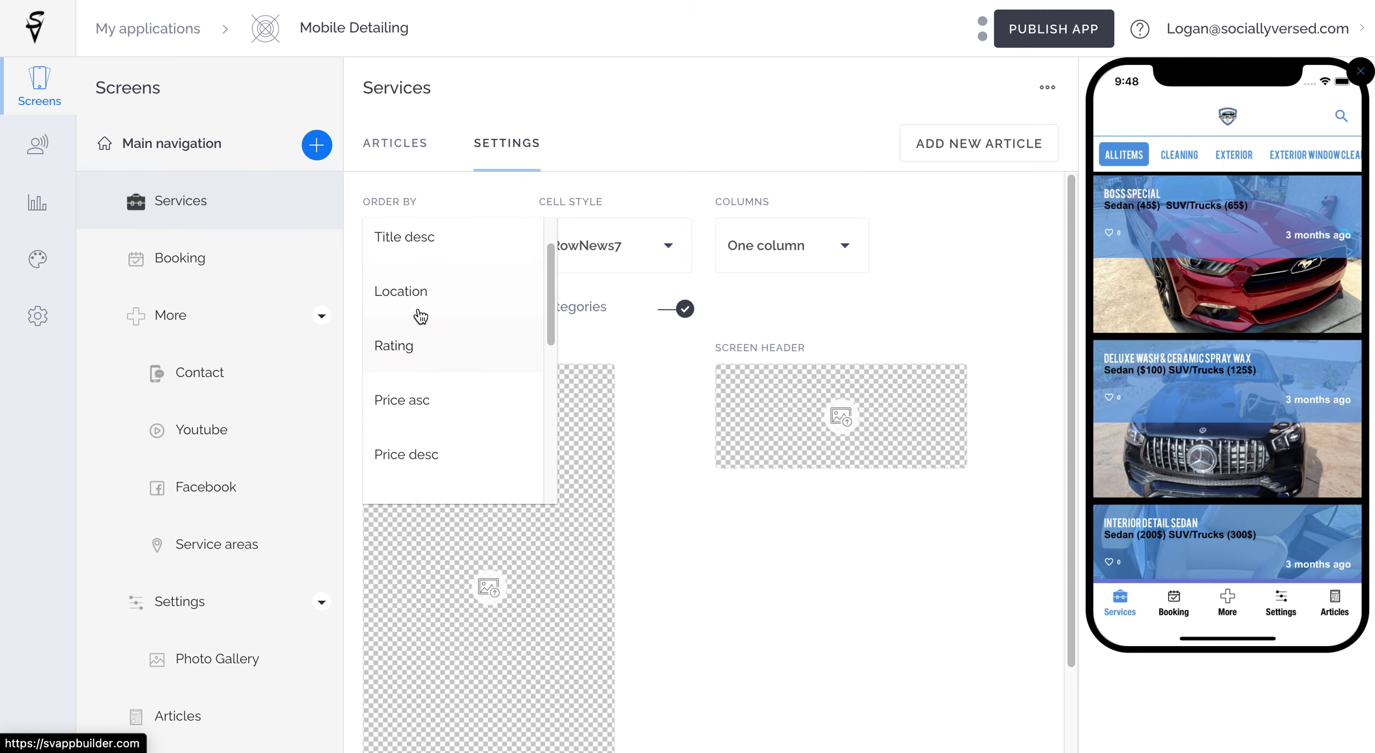
pyautogui.click(398, 343)
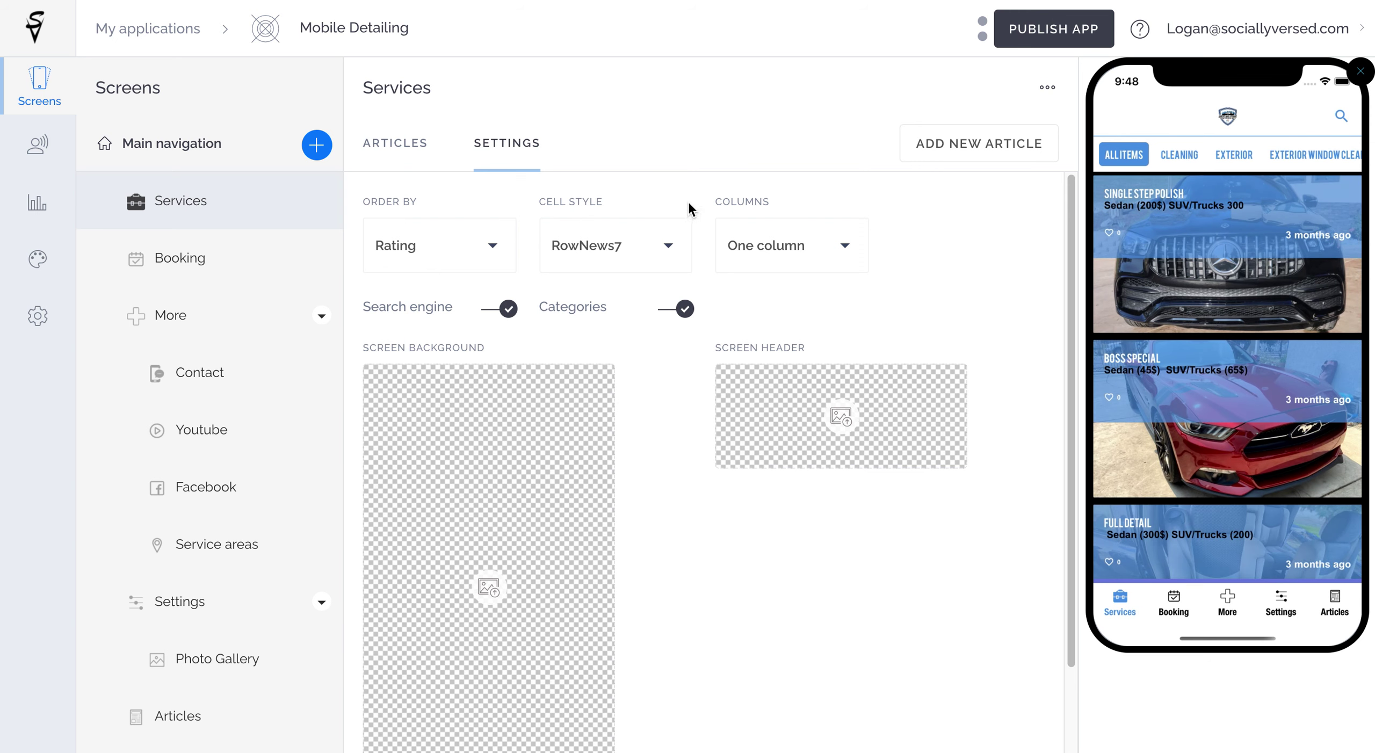
# Try the RowNews1 and RowNews1a cell styles on the Services screen
pyautogui.click(606, 248)
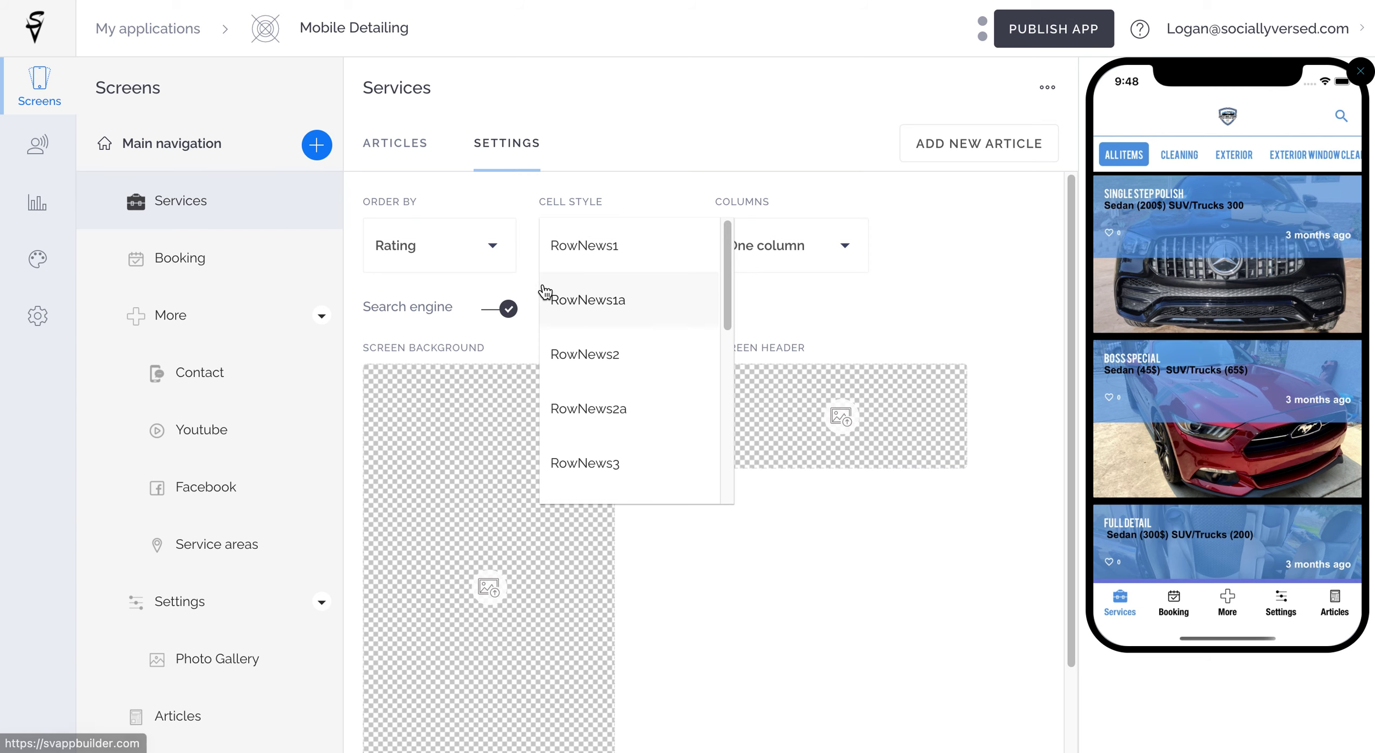
pyautogui.click(605, 258)
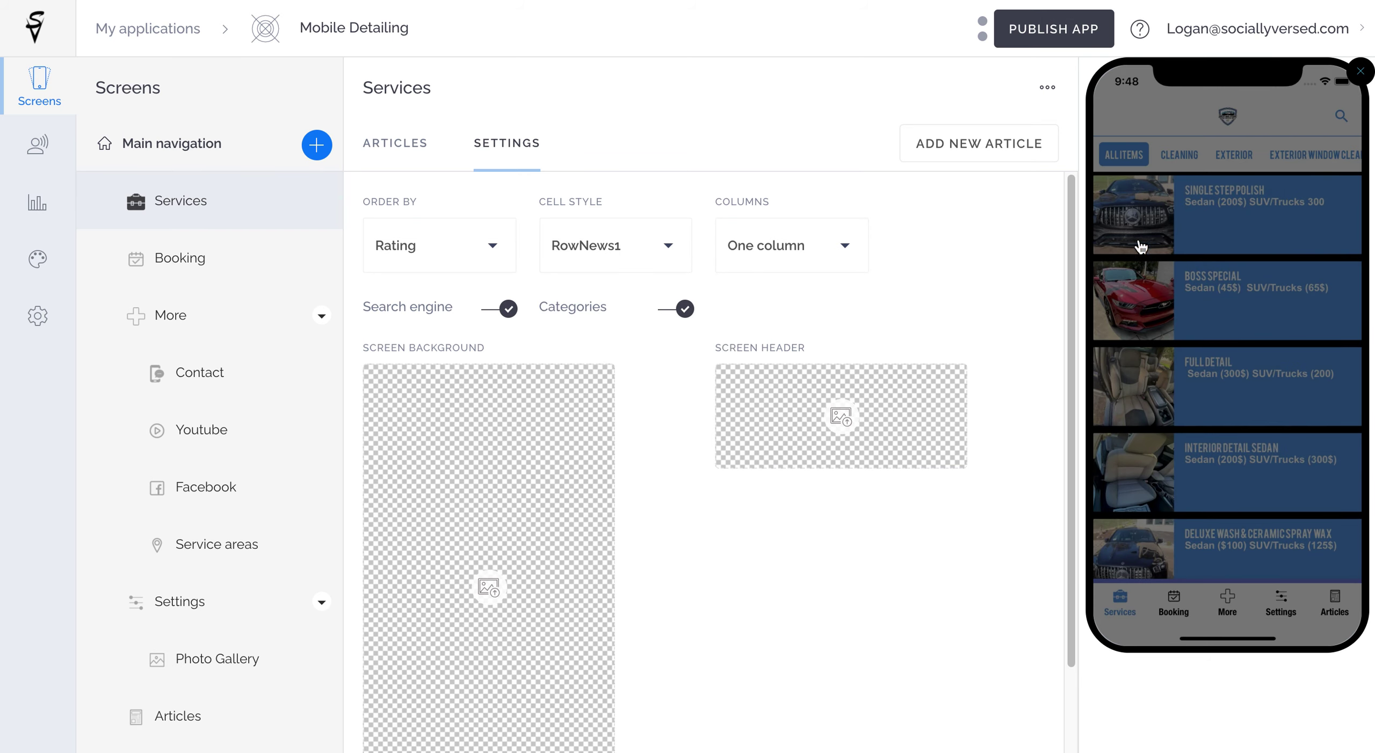
pyautogui.click(605, 263)
pyautogui.click(641, 303)
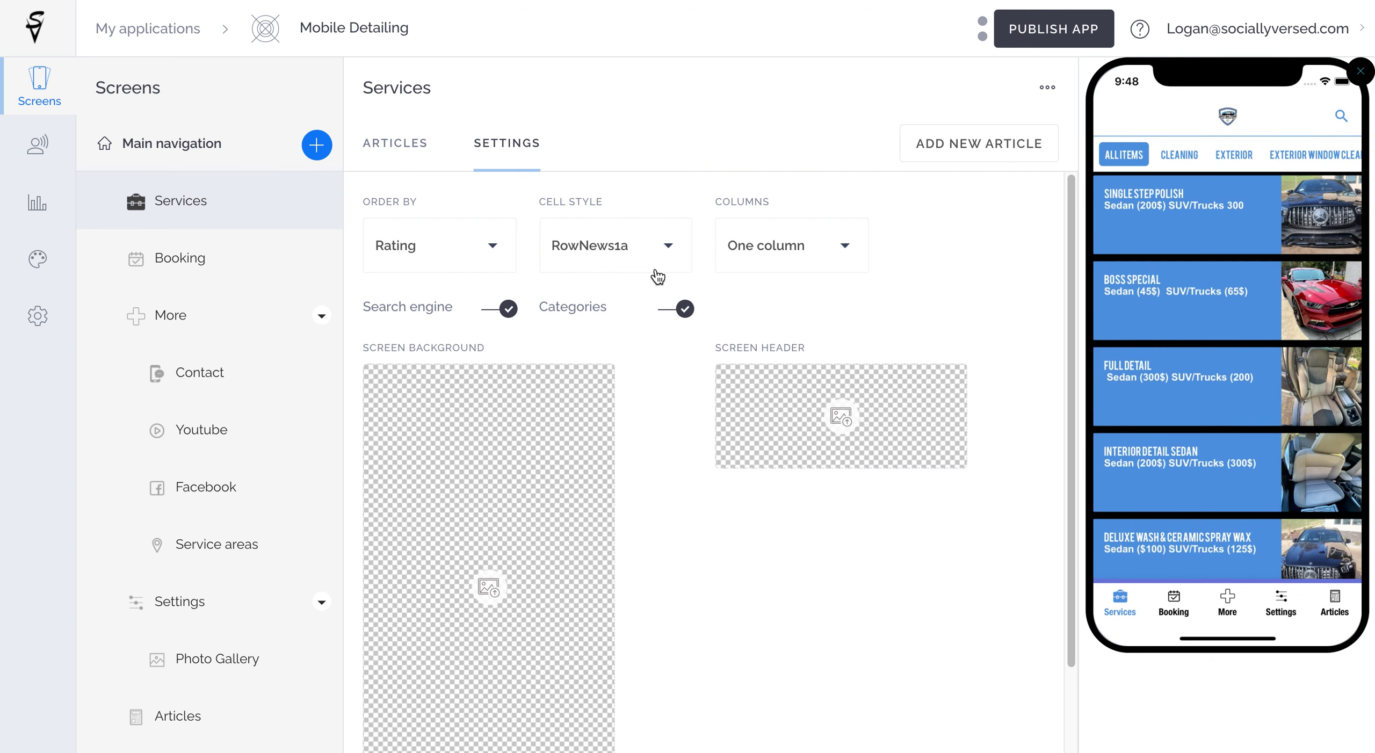
# Try the RowNews4a and RowNews7a cell styles on the Services screen
pyautogui.click(657, 263)
pyautogui.scroll(-3, 646, 447)
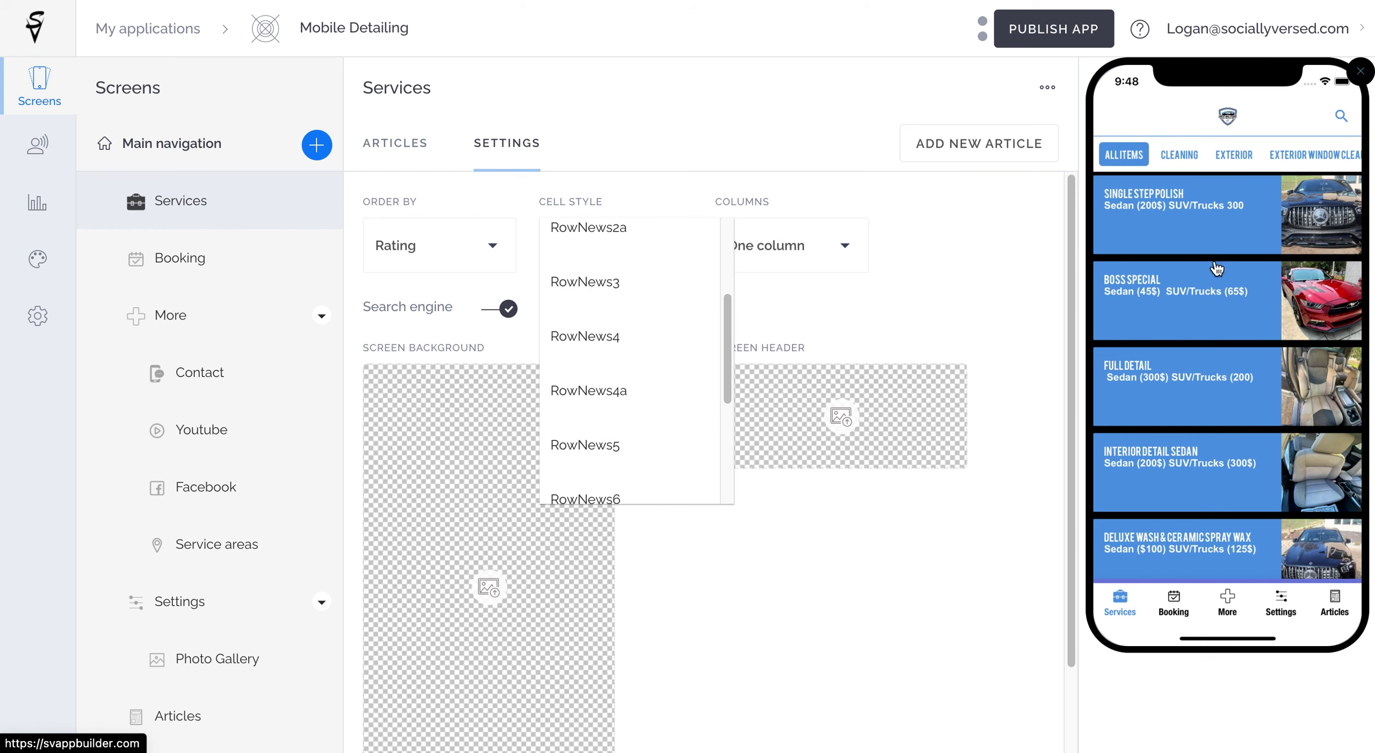
pyautogui.click(629, 402)
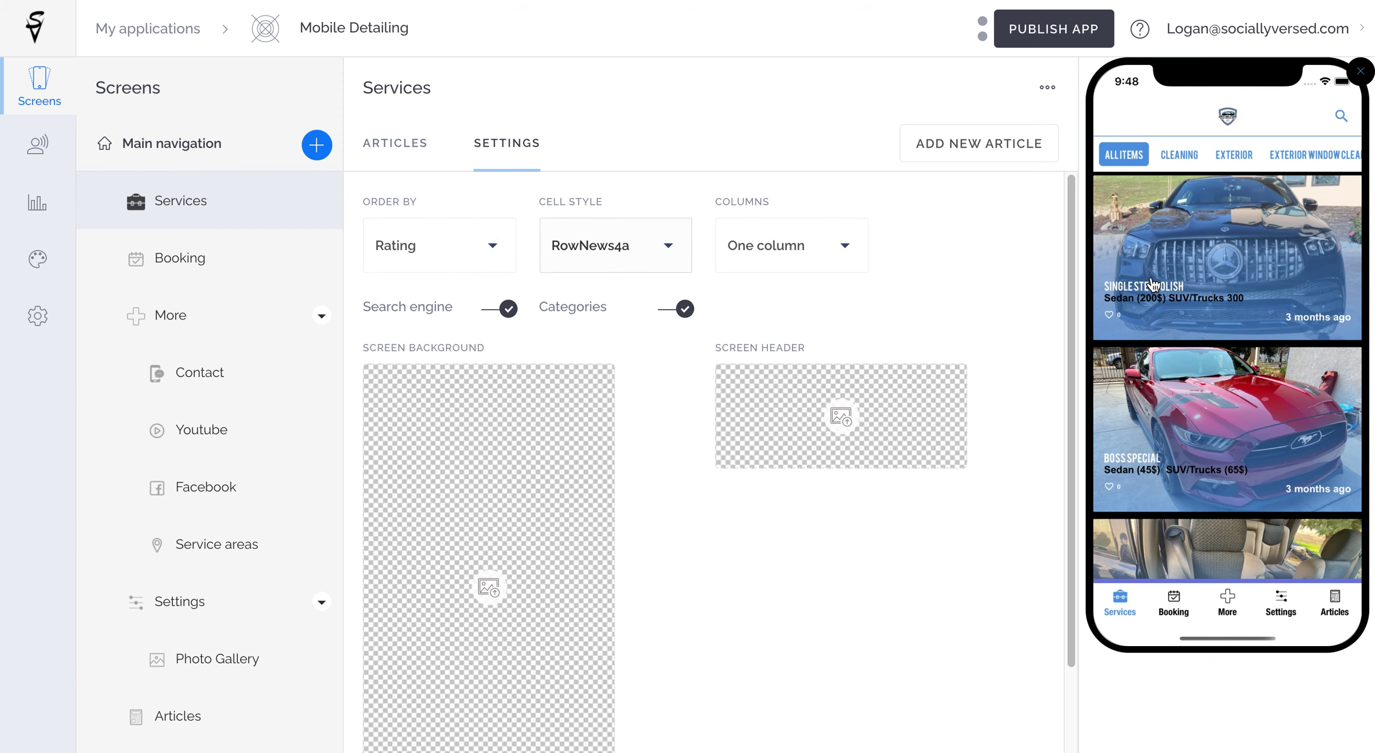
pyautogui.click(623, 250)
pyautogui.scroll(-3, 661, 434)
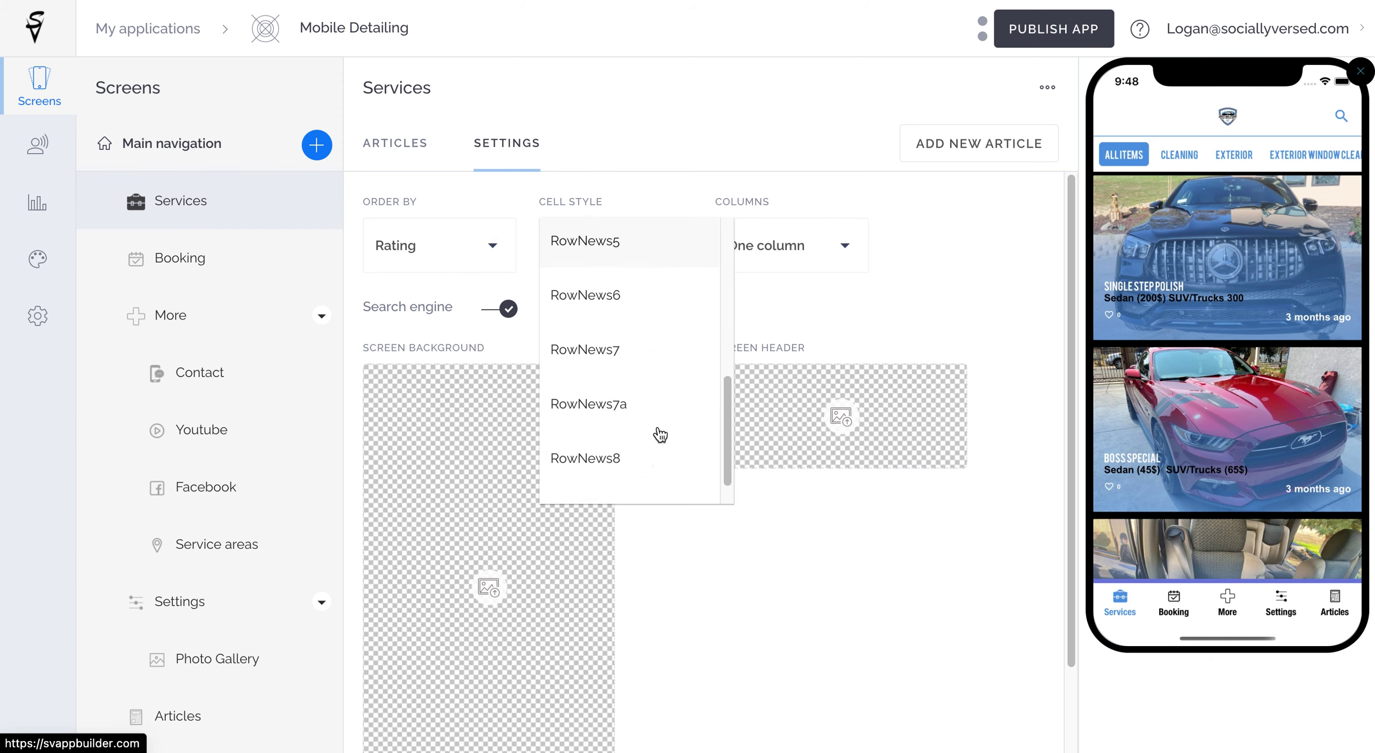
pyautogui.click(634, 380)
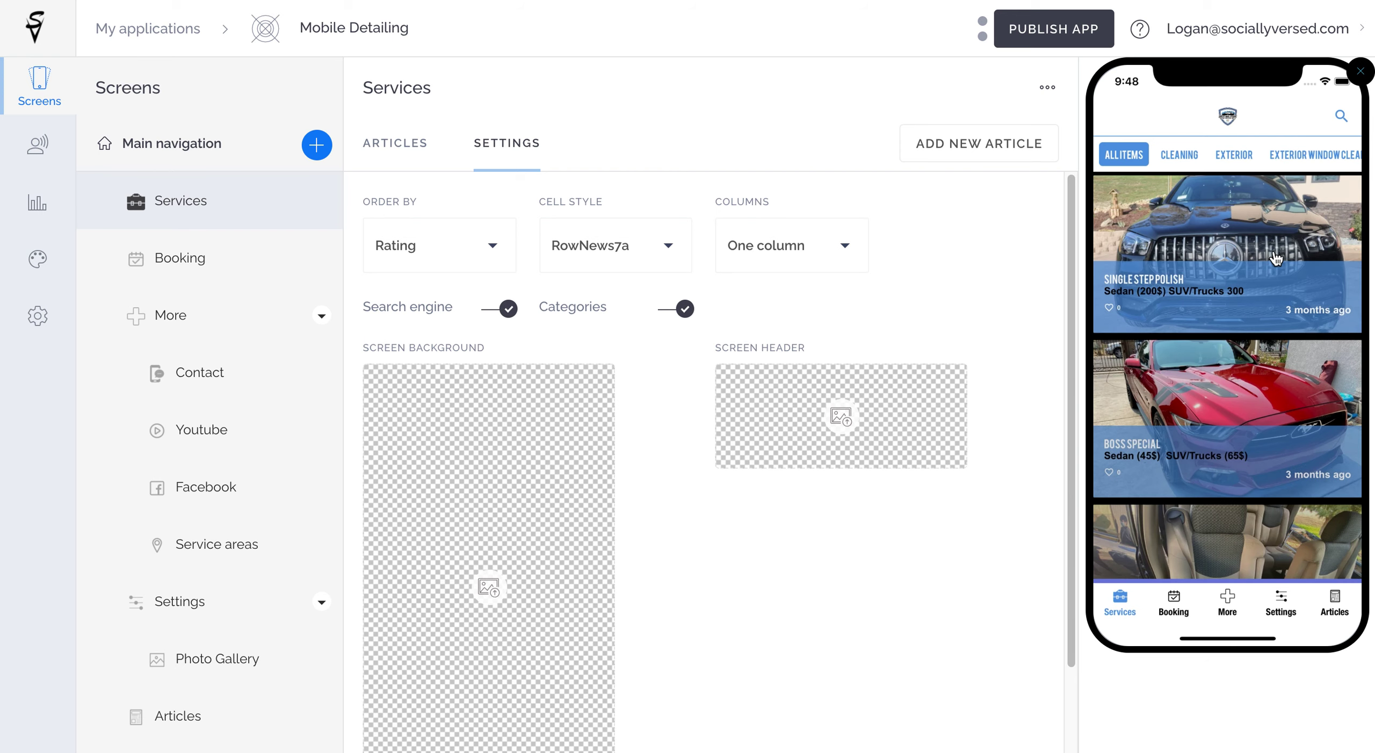
# Try the RowNews6 and RowNews9 cell styles on the Services screen
pyautogui.click(598, 230)
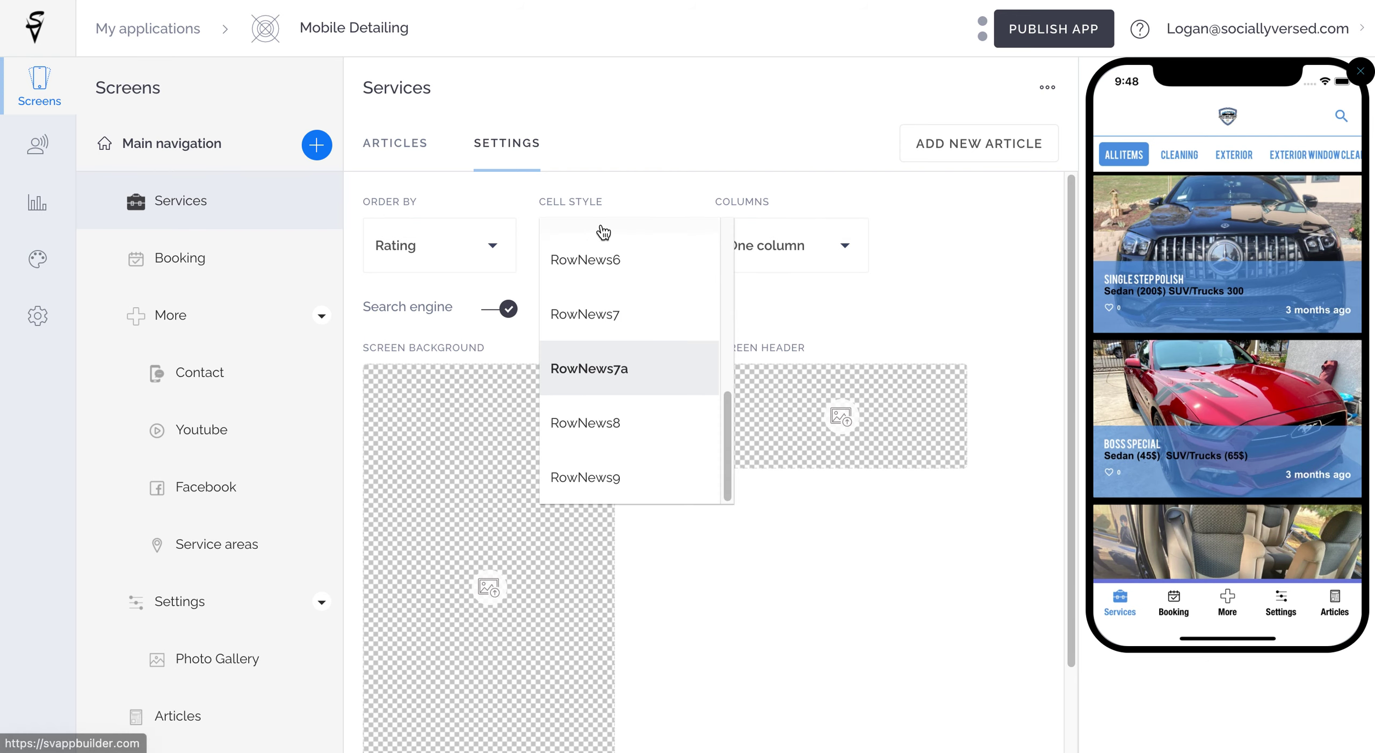
pyautogui.scroll(1, 614, 328)
pyautogui.click(613, 329)
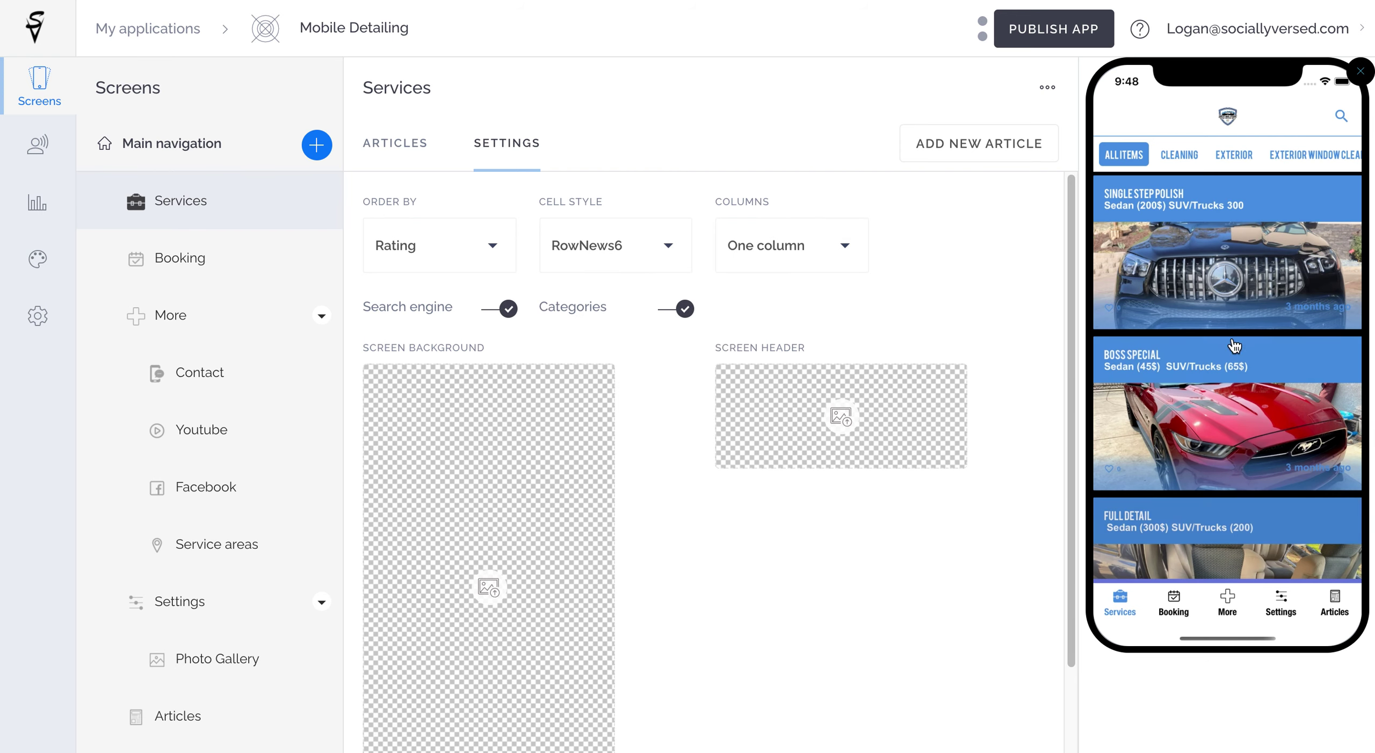
pyautogui.click(616, 232)
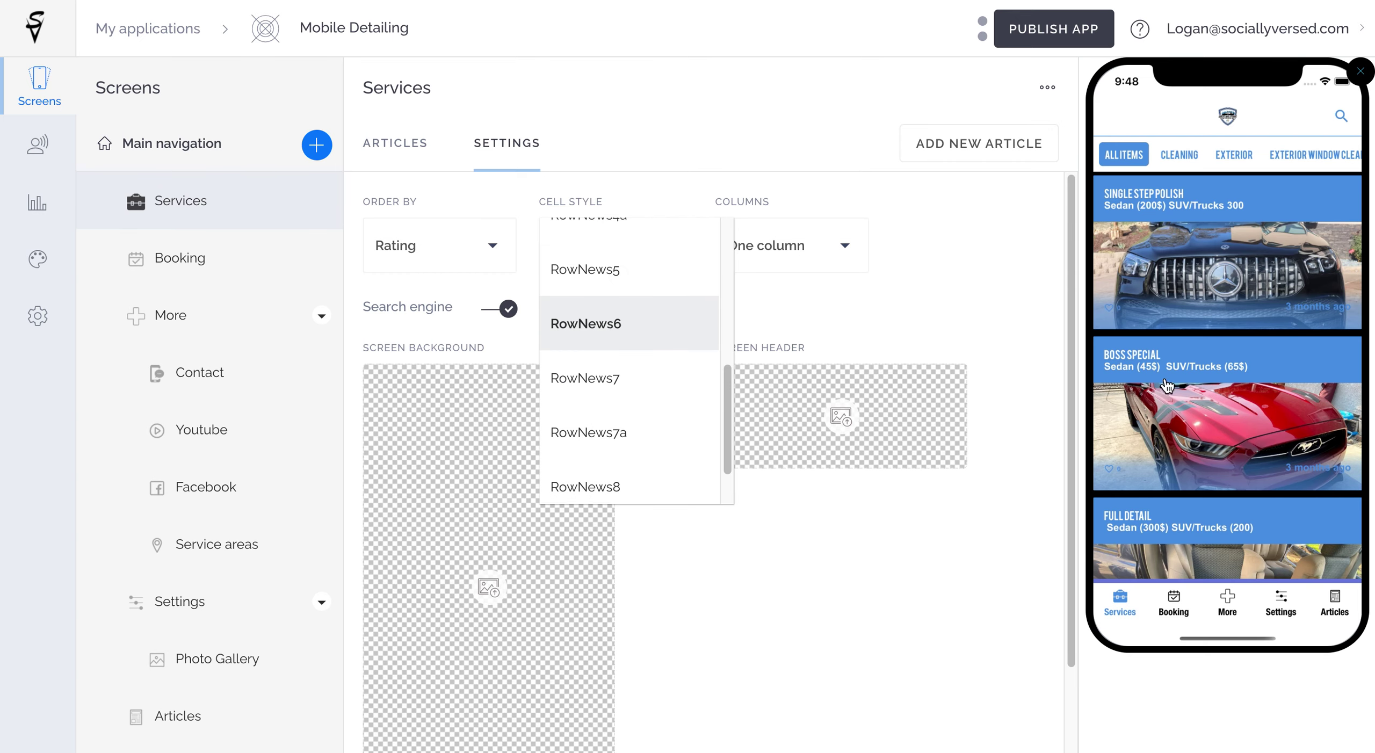
pyautogui.scroll(-1, 653, 397)
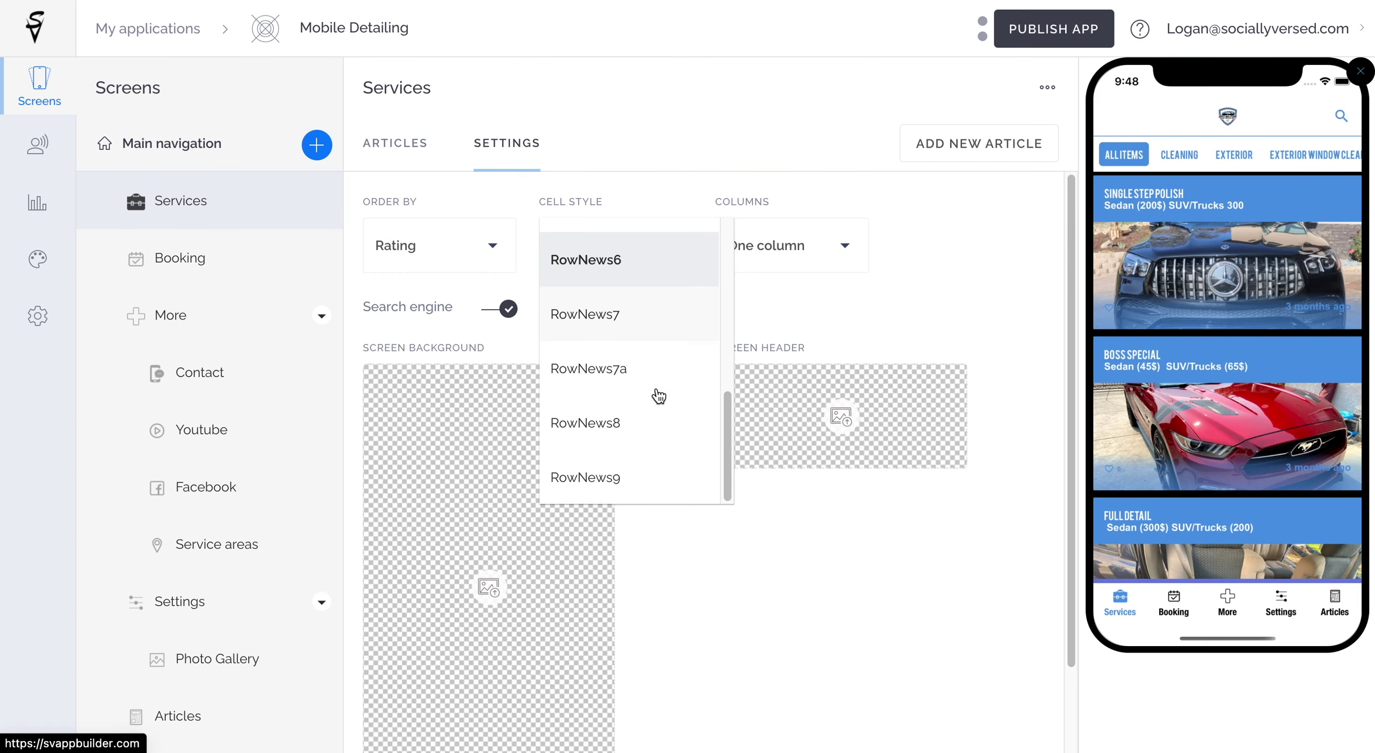
pyautogui.click(609, 474)
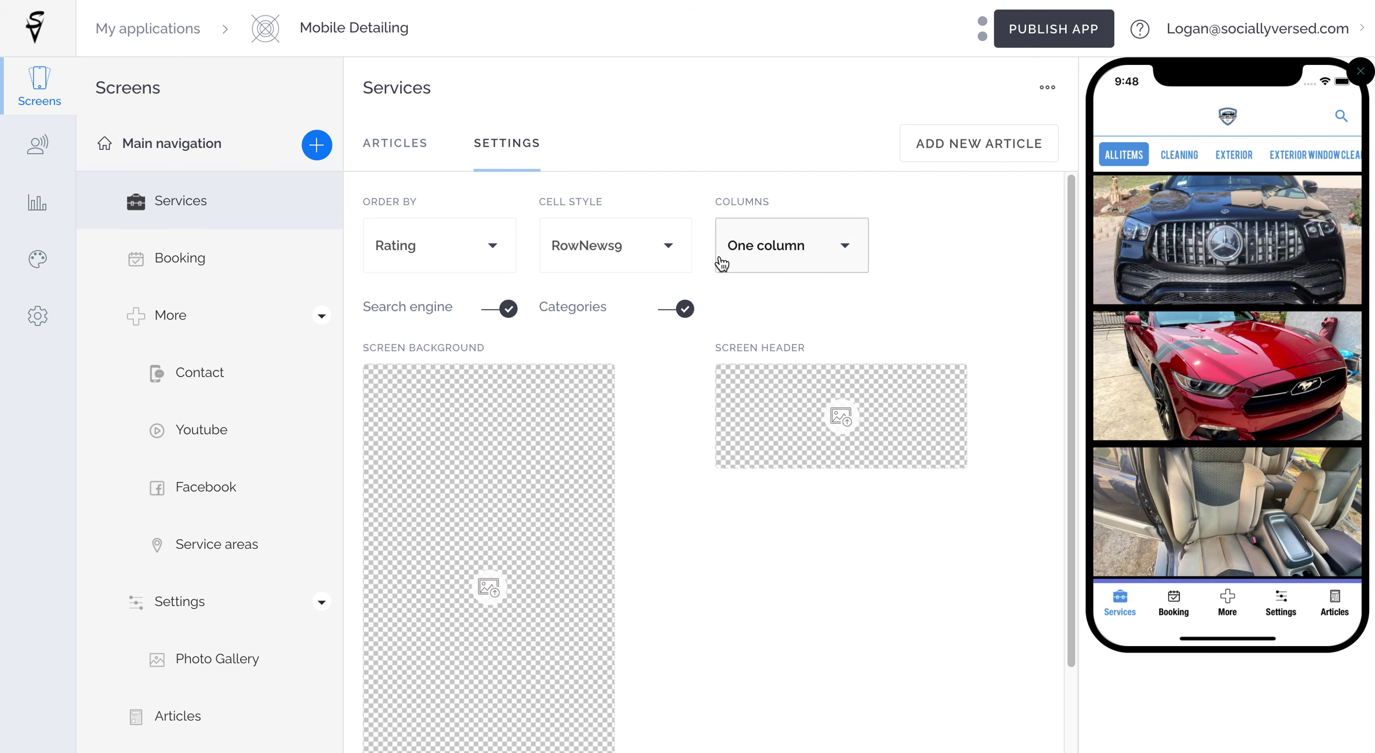
# Set the Services screen's cell style to RowNews8 and its column layout to Two columns
pyautogui.click(633, 251)
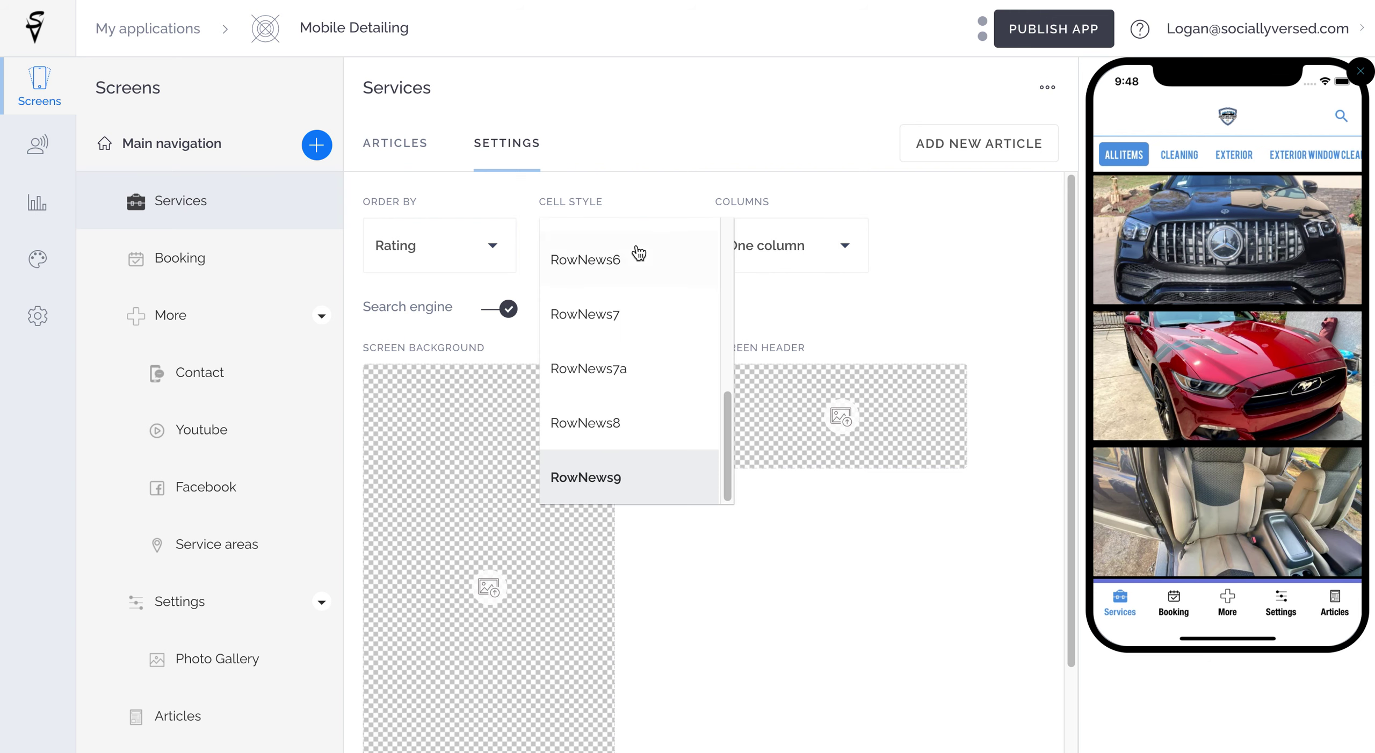
pyautogui.click(604, 425)
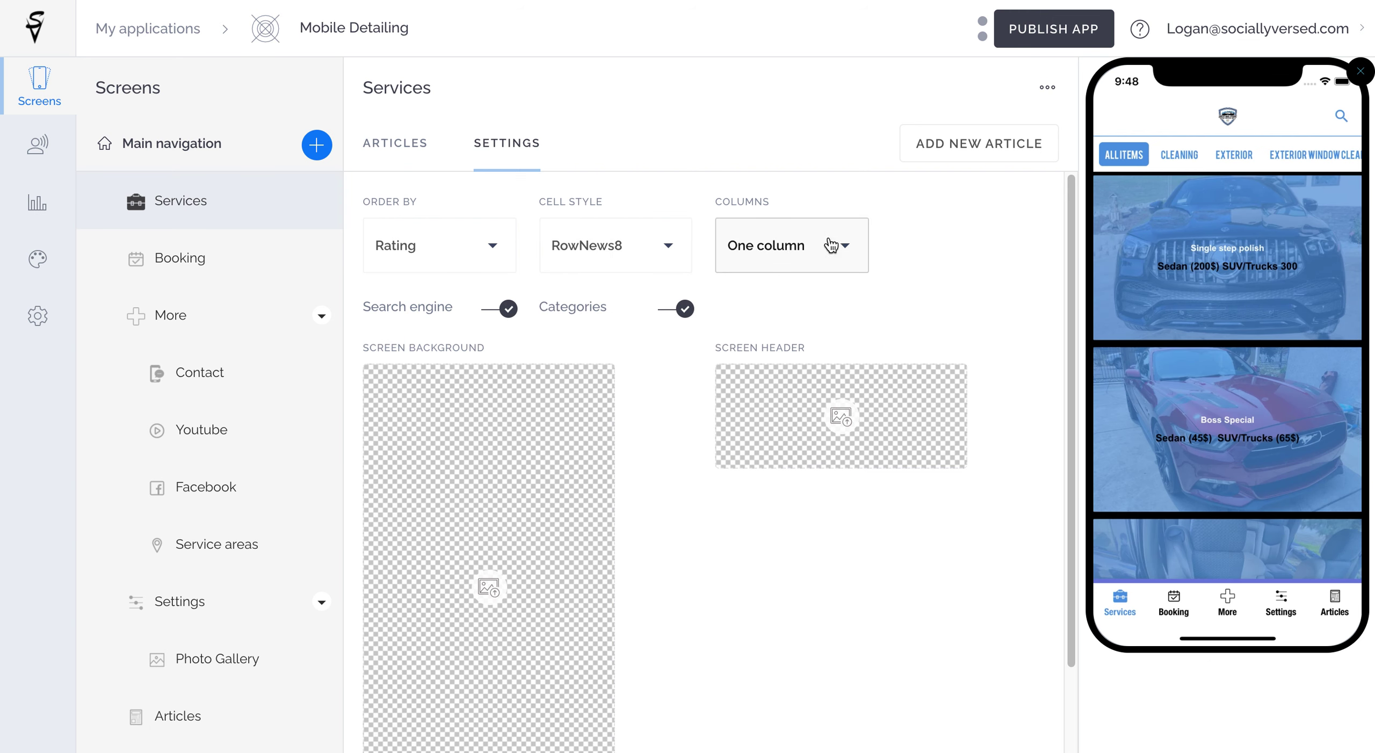
pyautogui.click(782, 249)
pyautogui.click(811, 300)
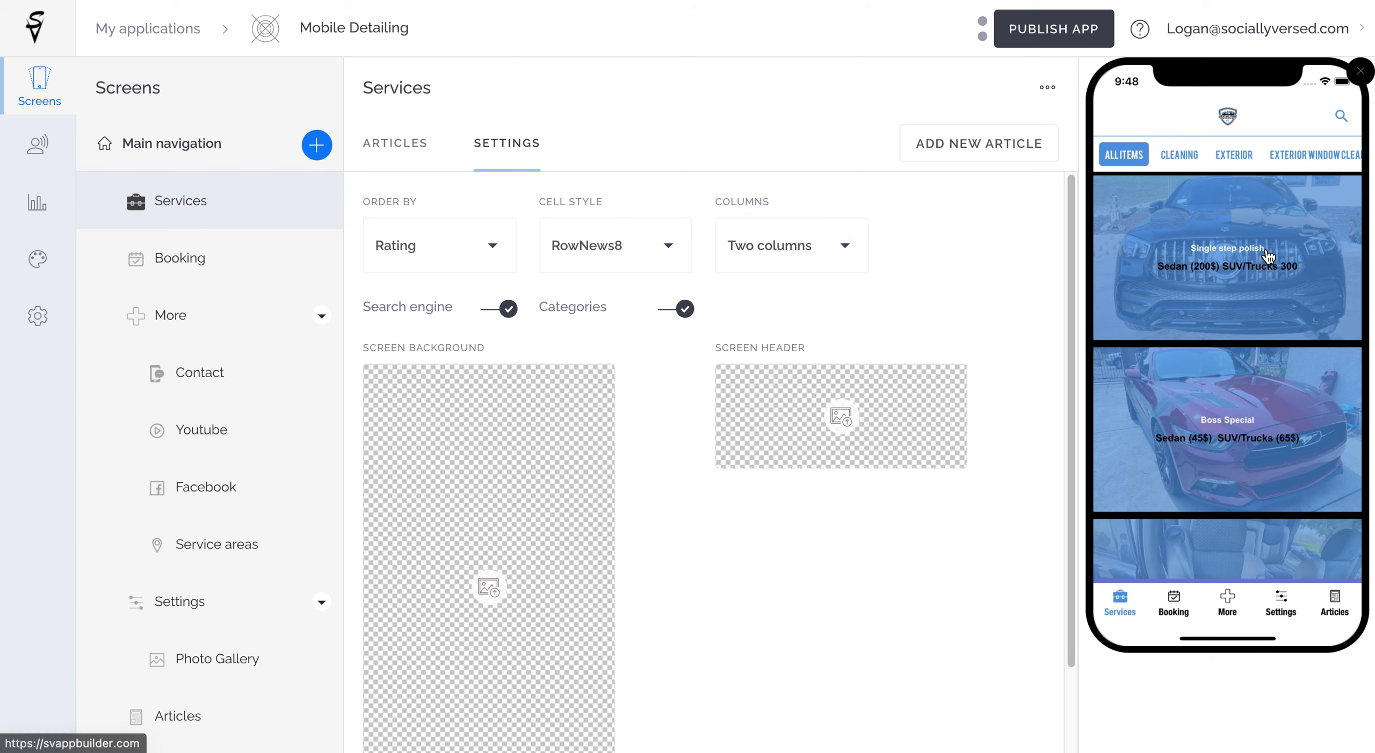
# Set the Services screen's cell style to RowNews4a and its column layout to One column
pyautogui.click(623, 244)
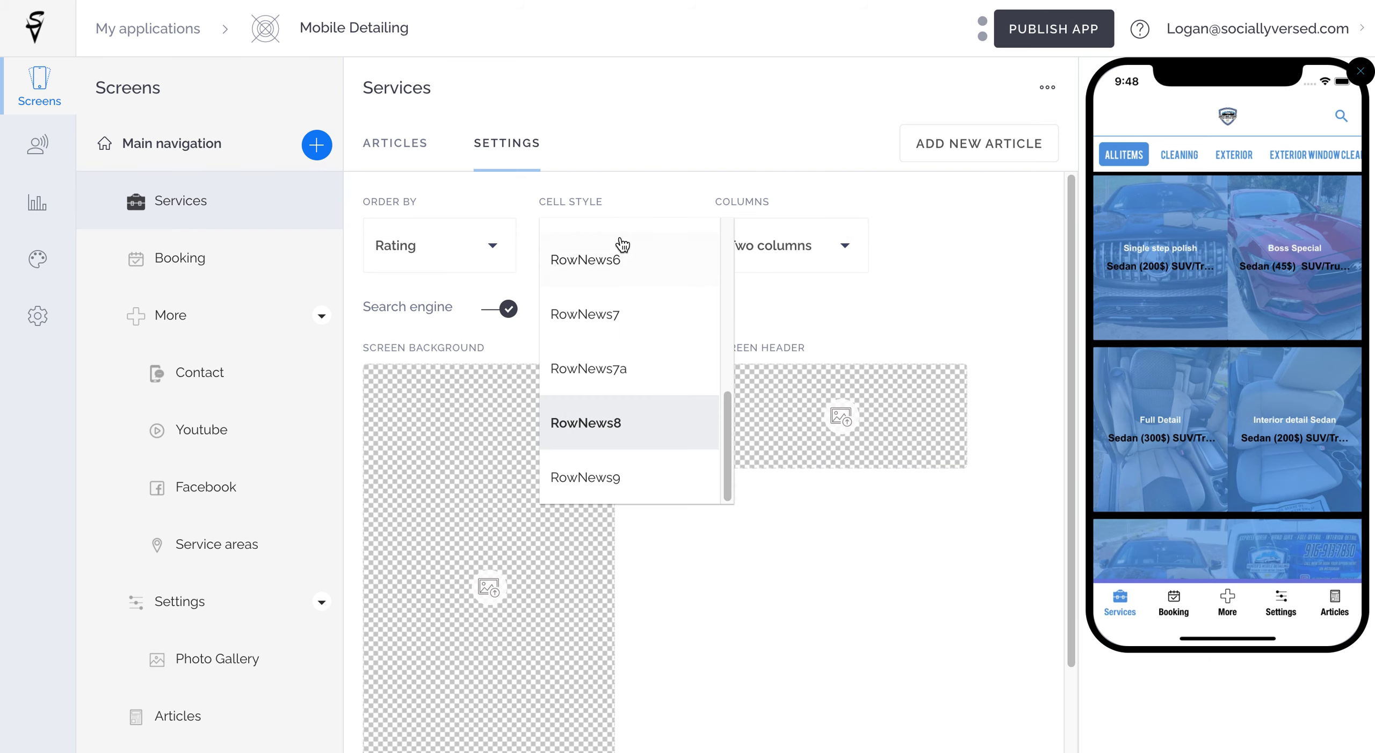
pyautogui.scroll(5, 669, 307)
pyautogui.click(669, 311)
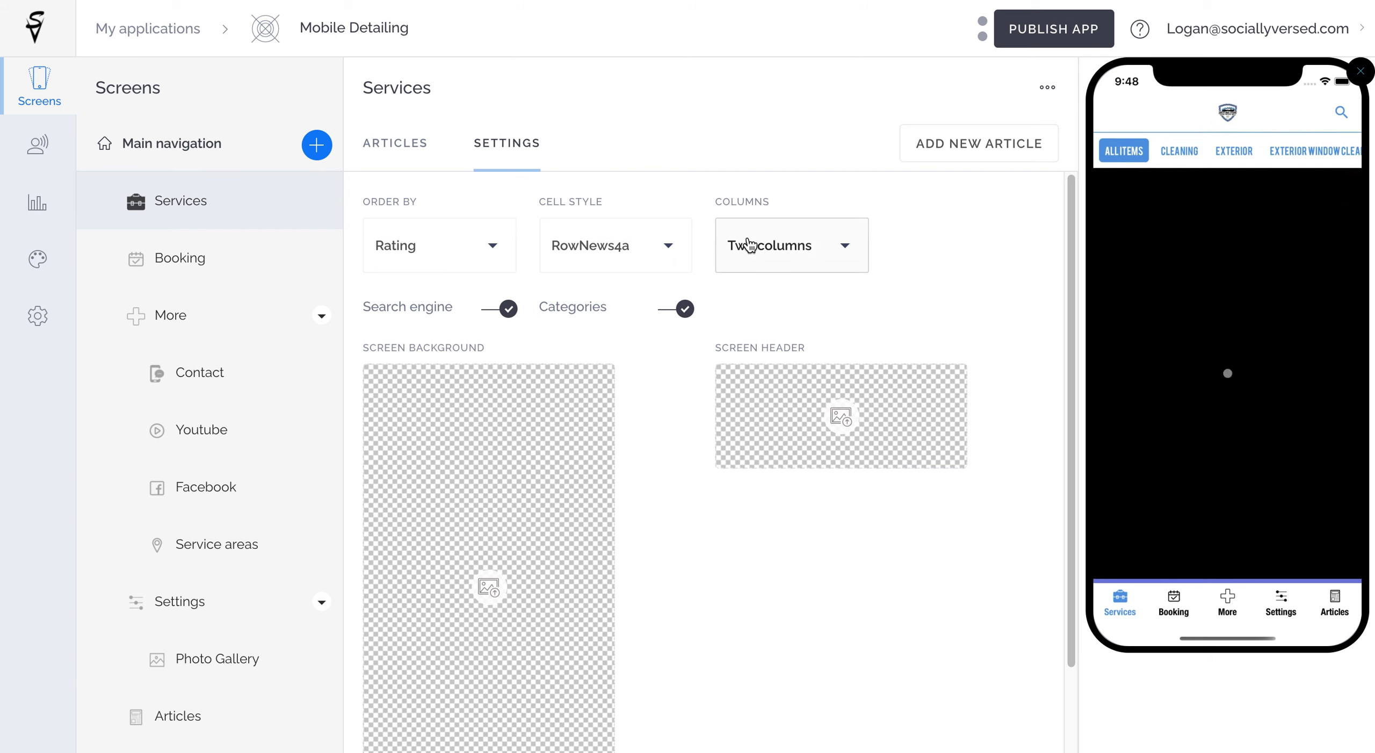
pyautogui.click(747, 243)
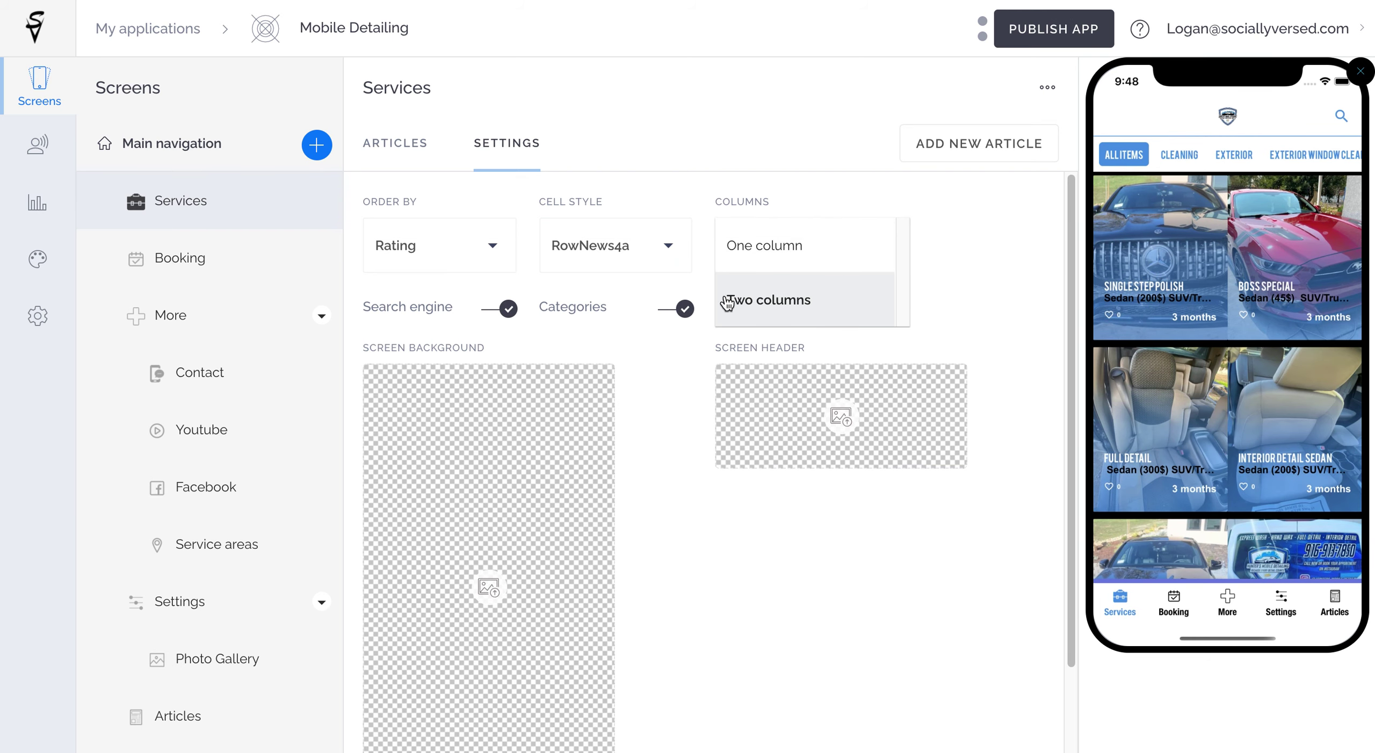
pyautogui.click(758, 248)
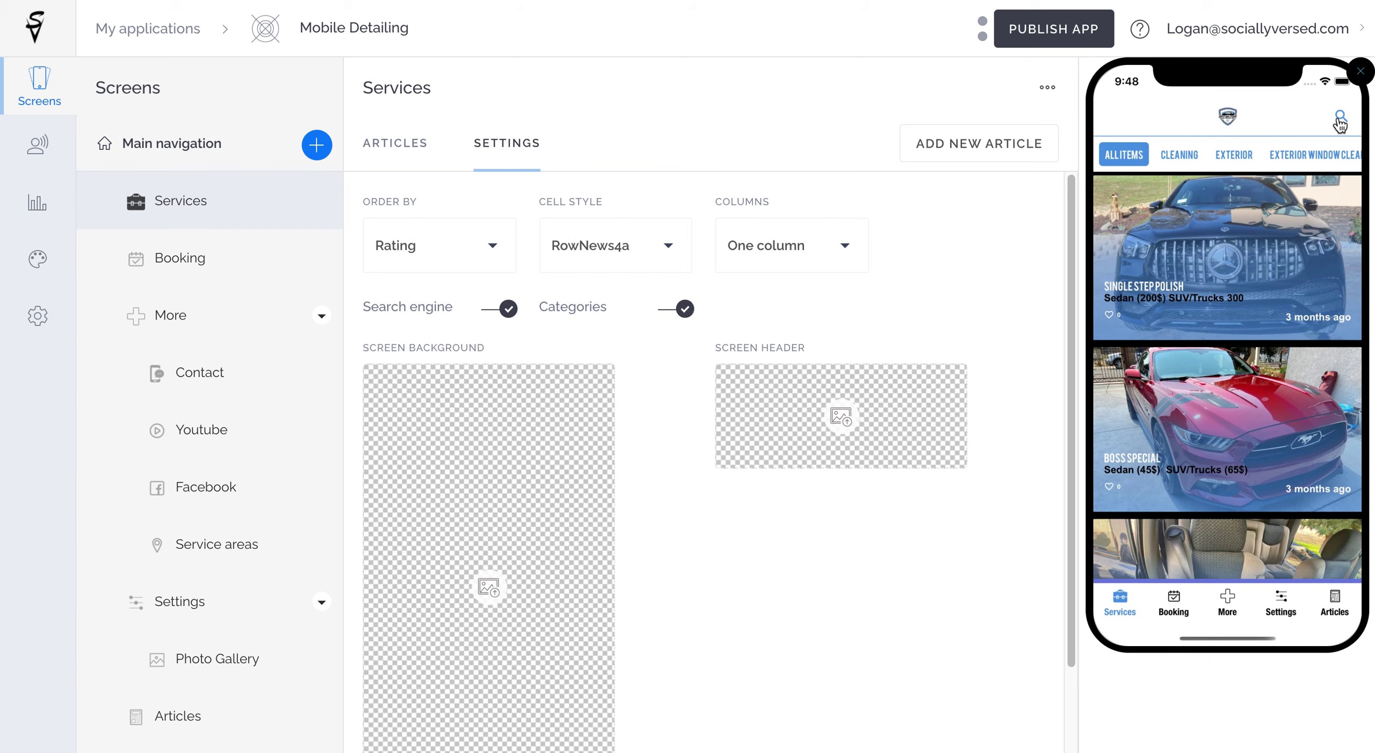
# Try the search in the preview, then disable the Services screen's search engine and categories and re-enable both
pyautogui.click(1340, 119)
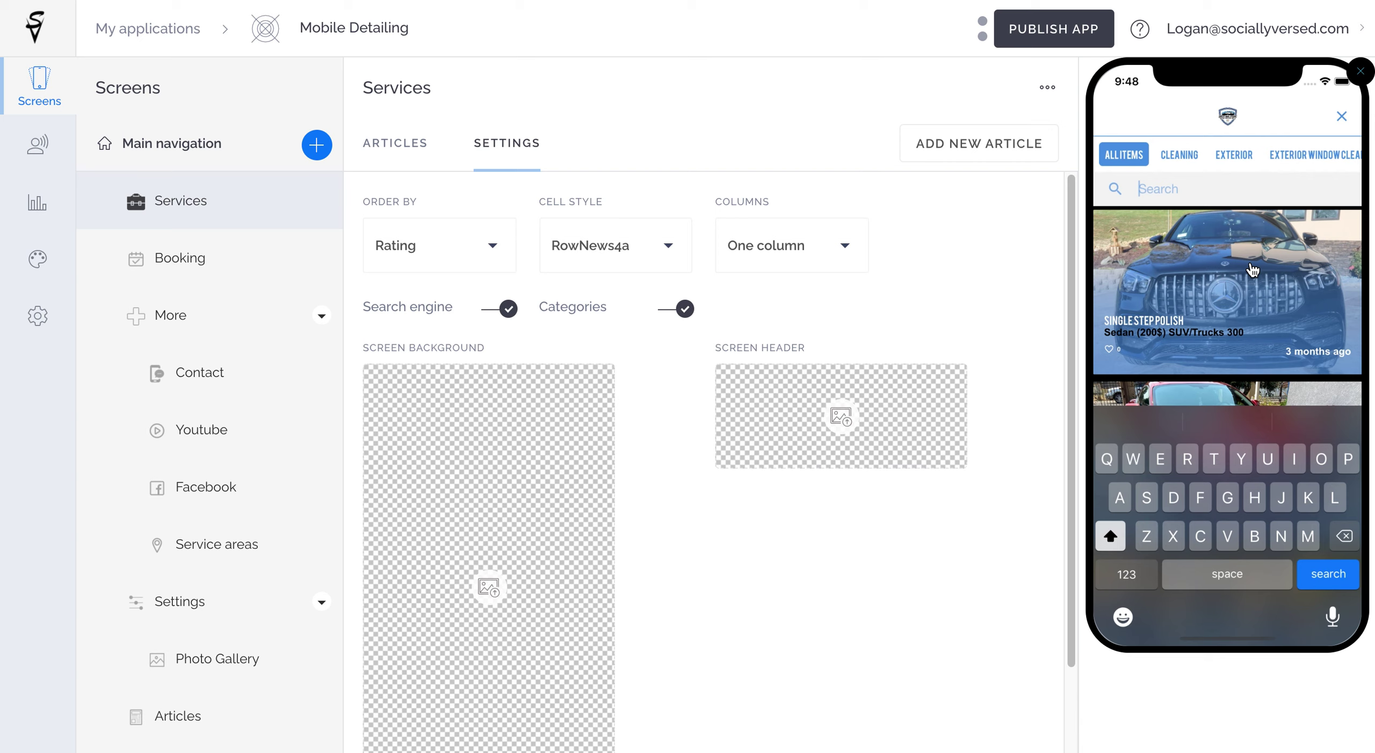
pyautogui.click(499, 308)
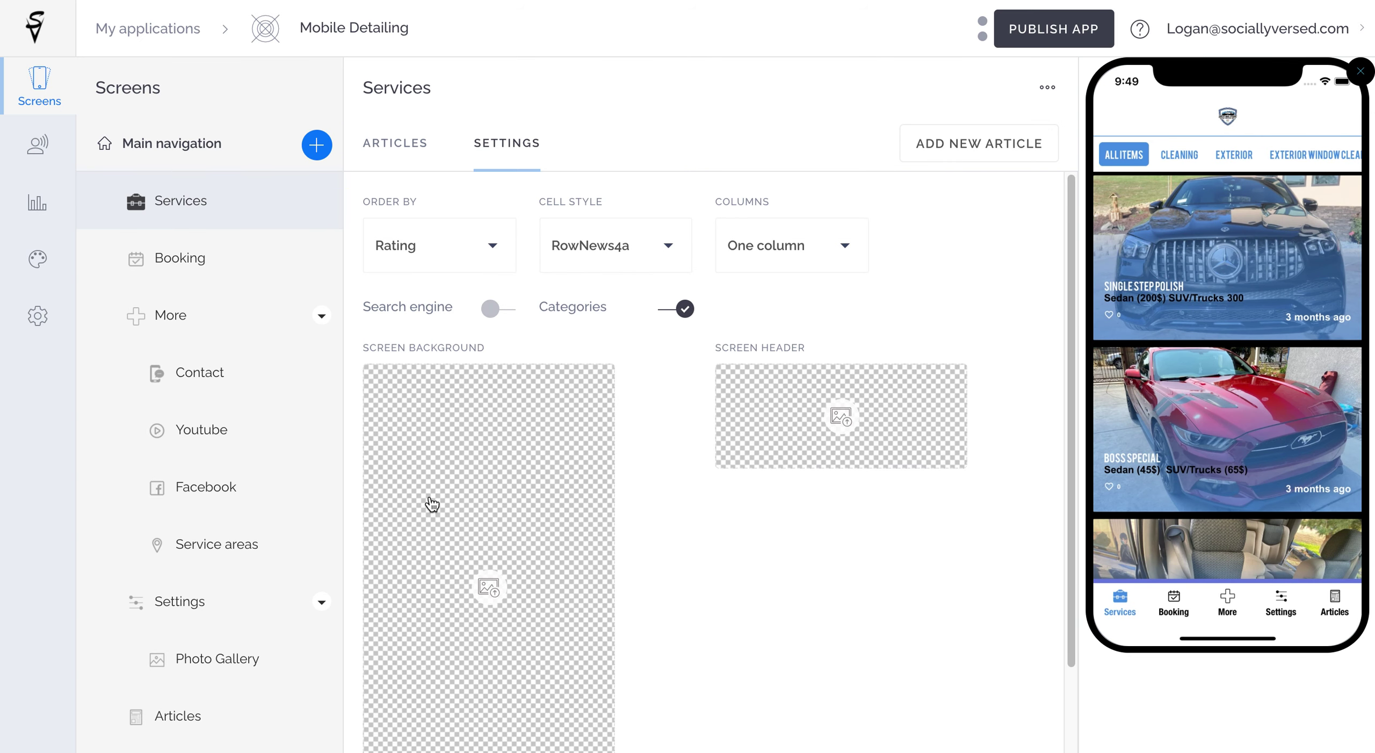
pyautogui.click(682, 316)
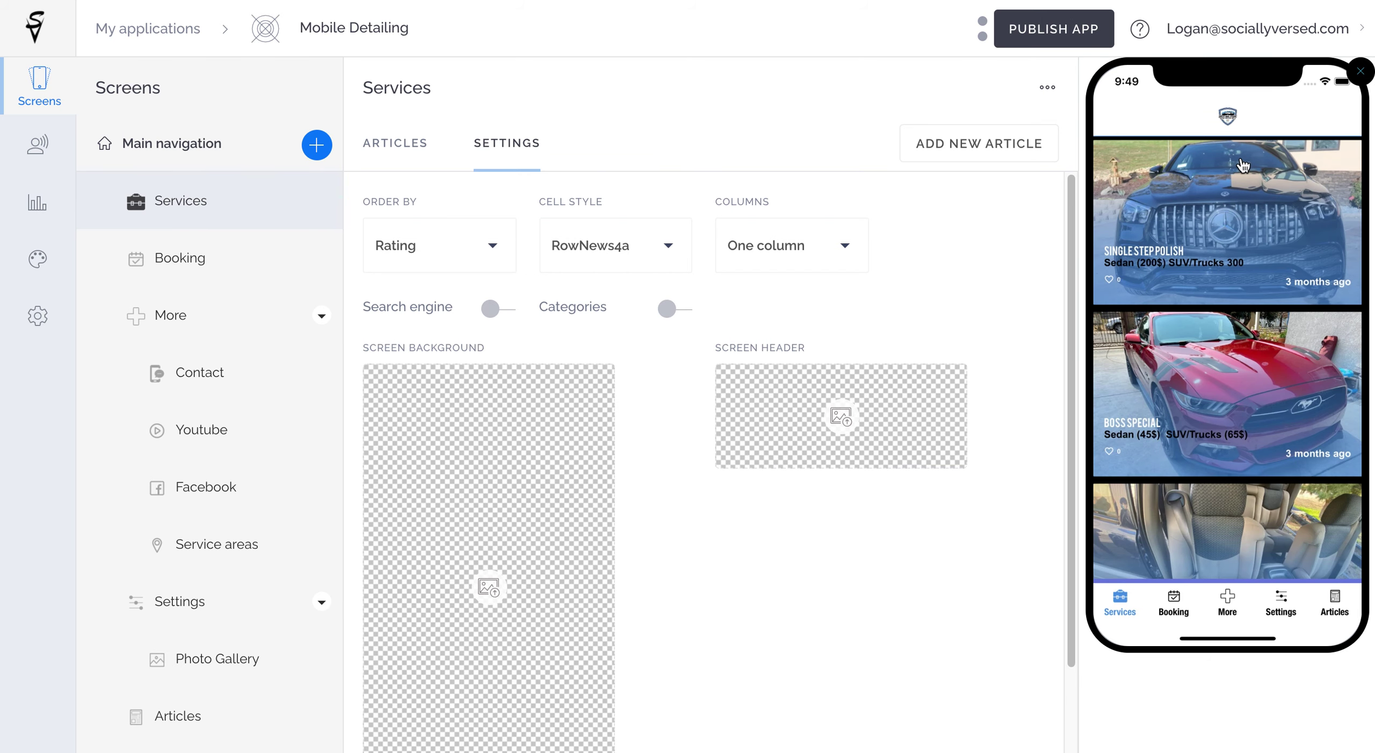
pyautogui.click(491, 309)
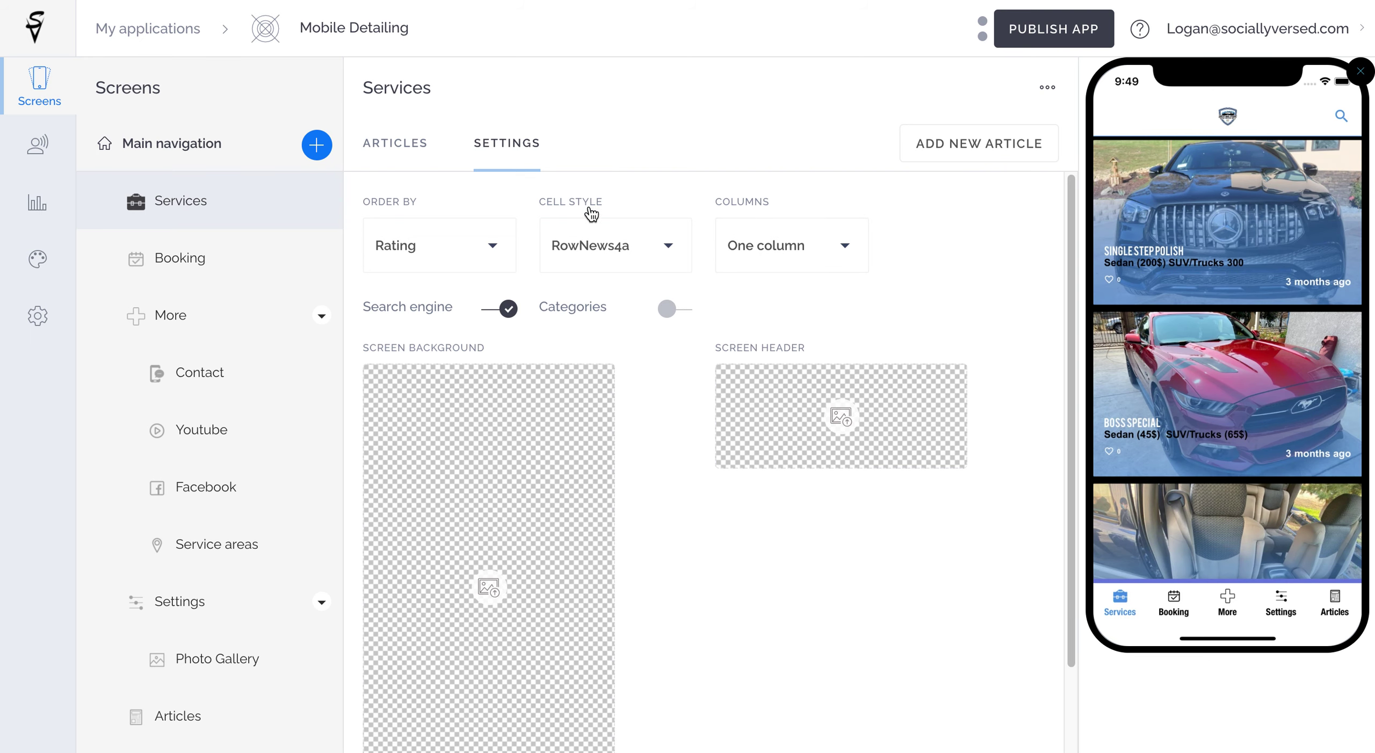
pyautogui.click(678, 317)
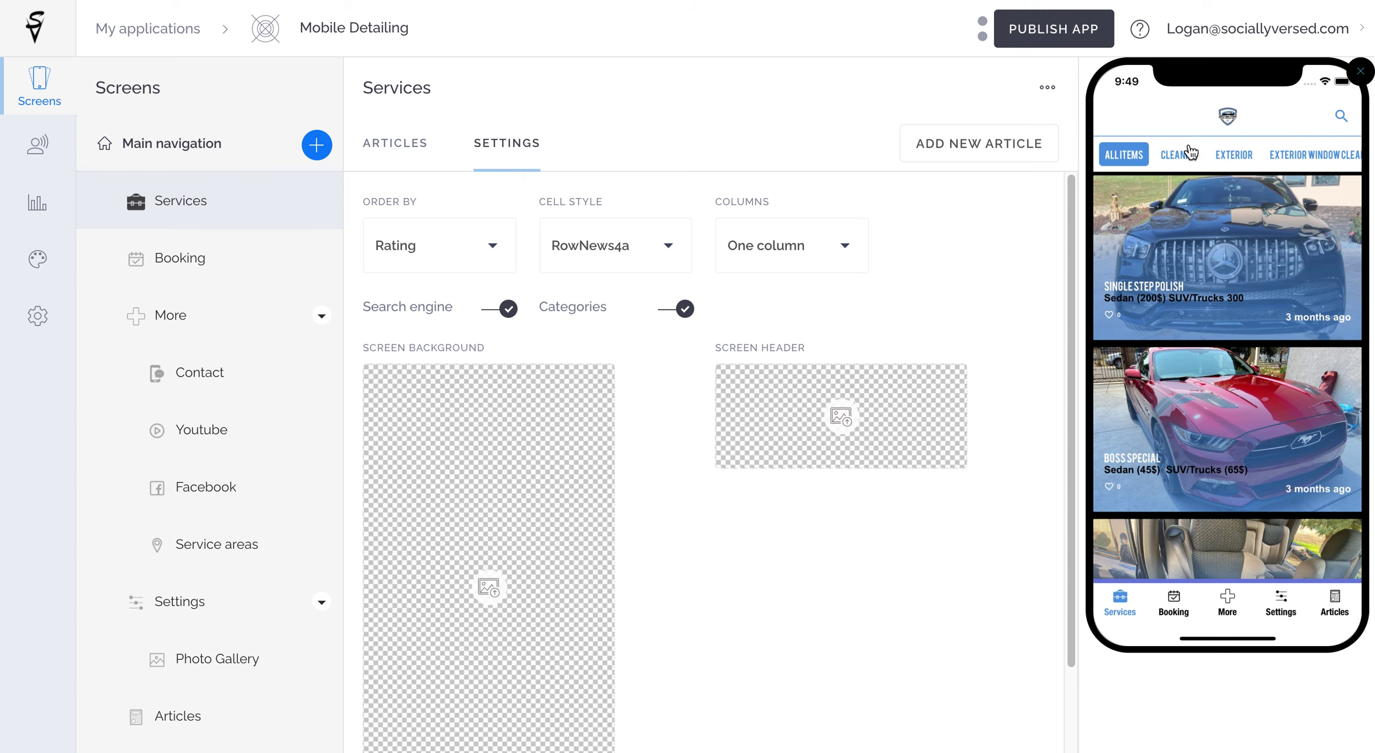
# Open the Single step polish article, unassign and reassign its Polish category, and leave without saving
pyautogui.click(380, 147)
pyautogui.click(914, 304)
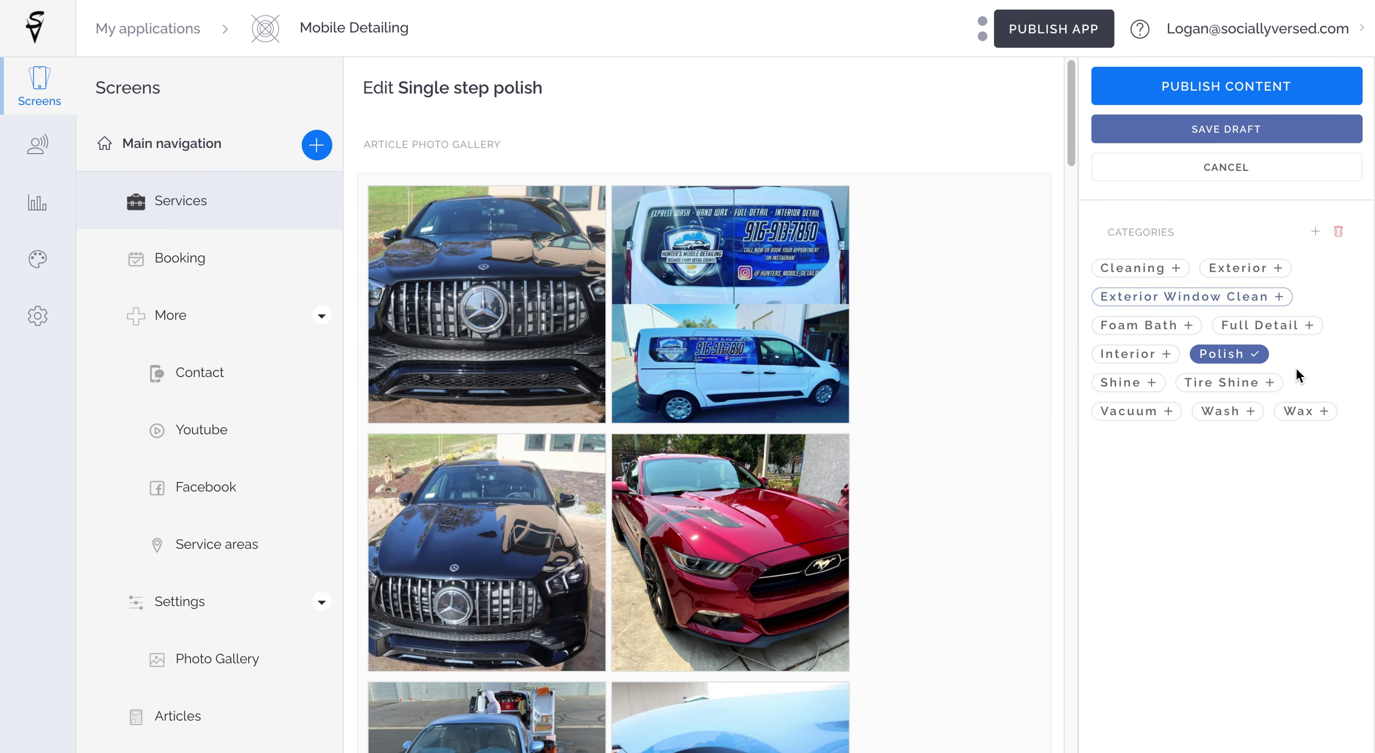
pyautogui.click(1232, 361)
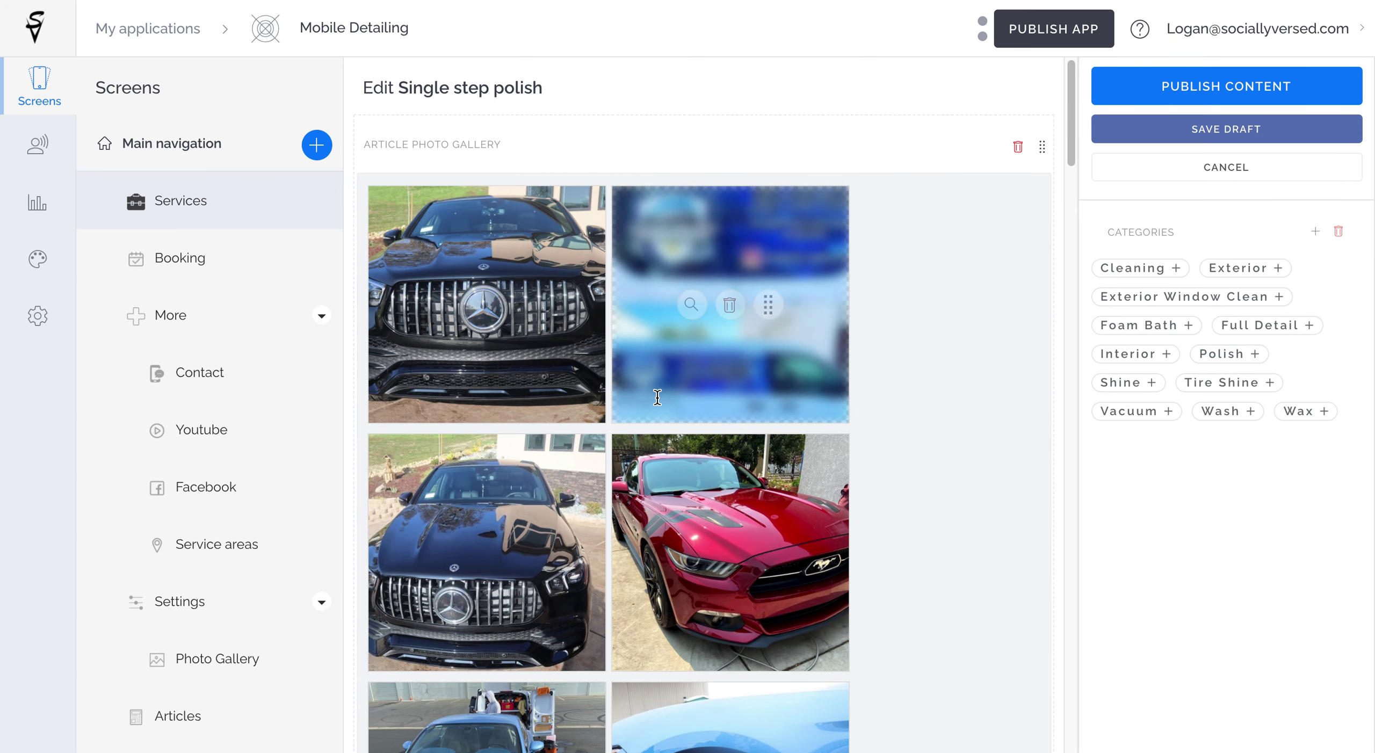
pyautogui.click(1229, 356)
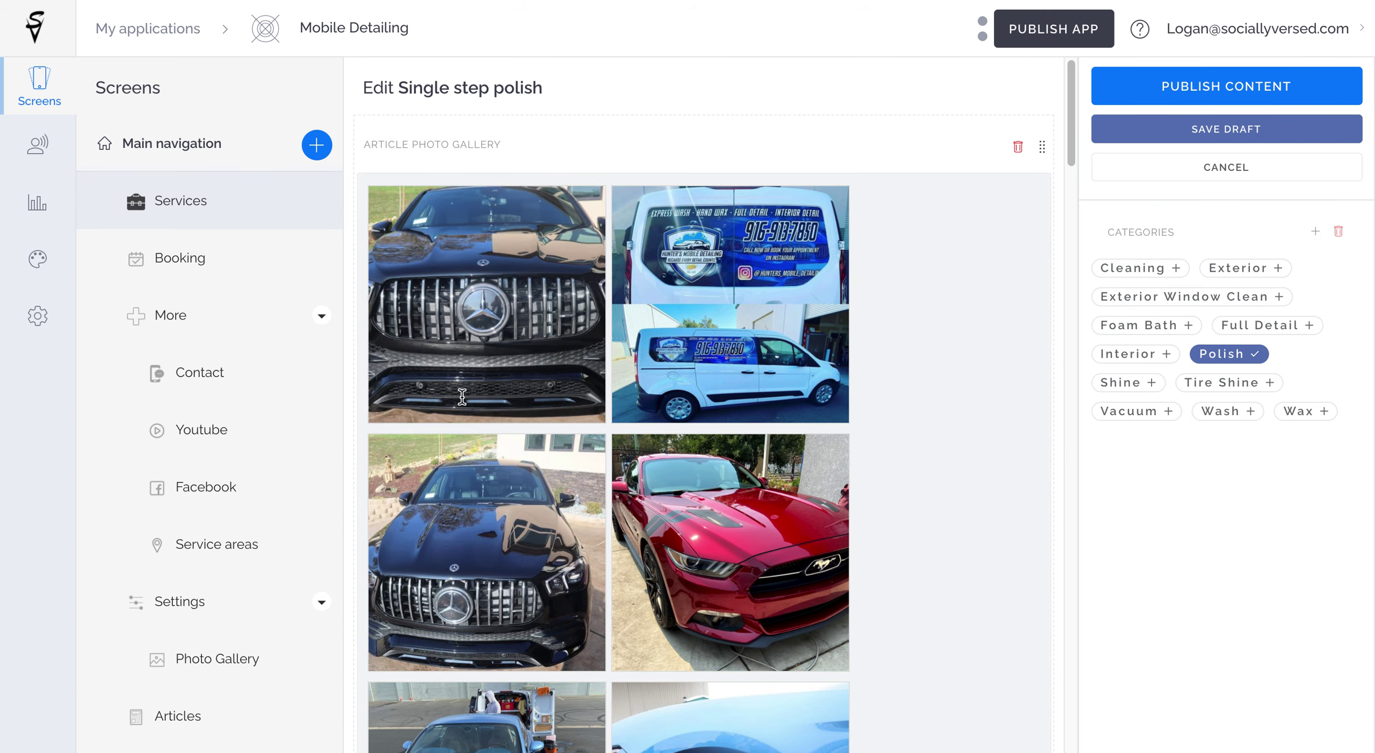
pyautogui.click(1208, 171)
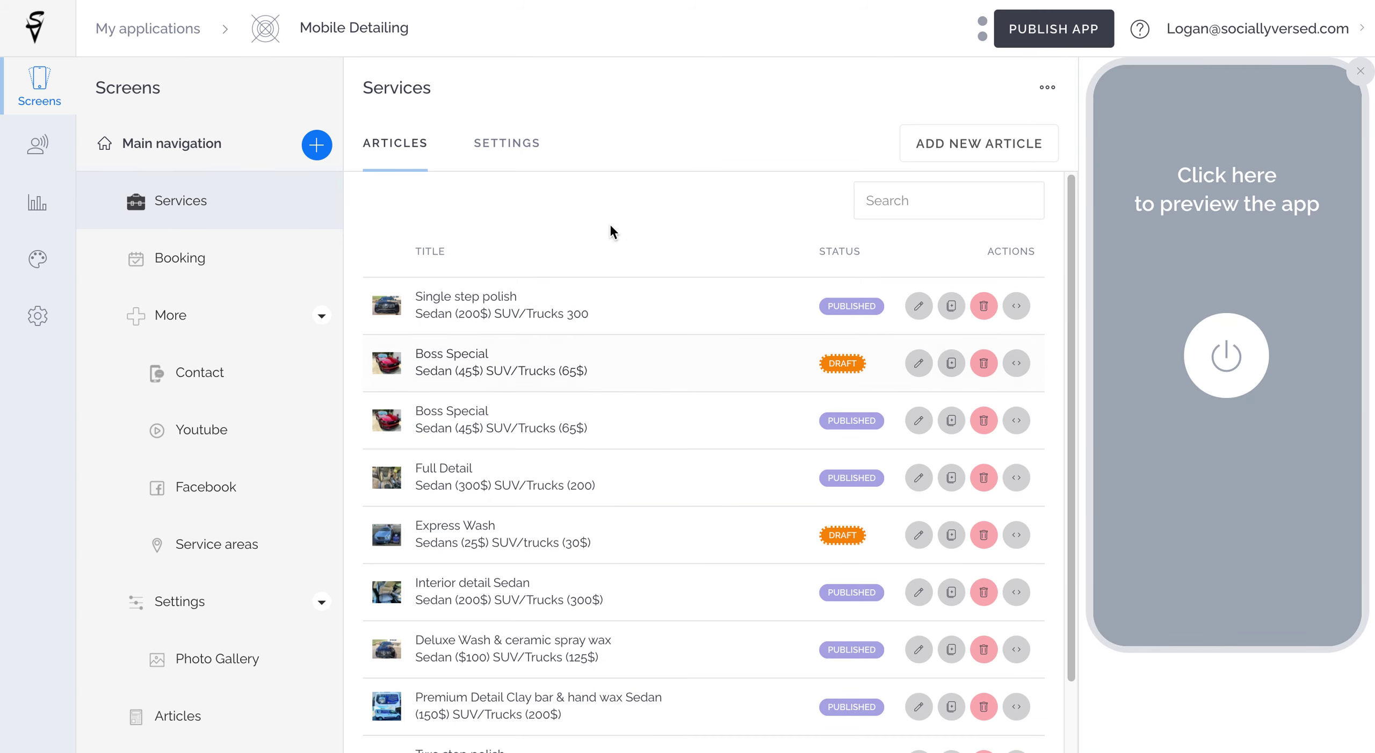
pyautogui.click(490, 144)
pyautogui.scroll(-2, 515, 419)
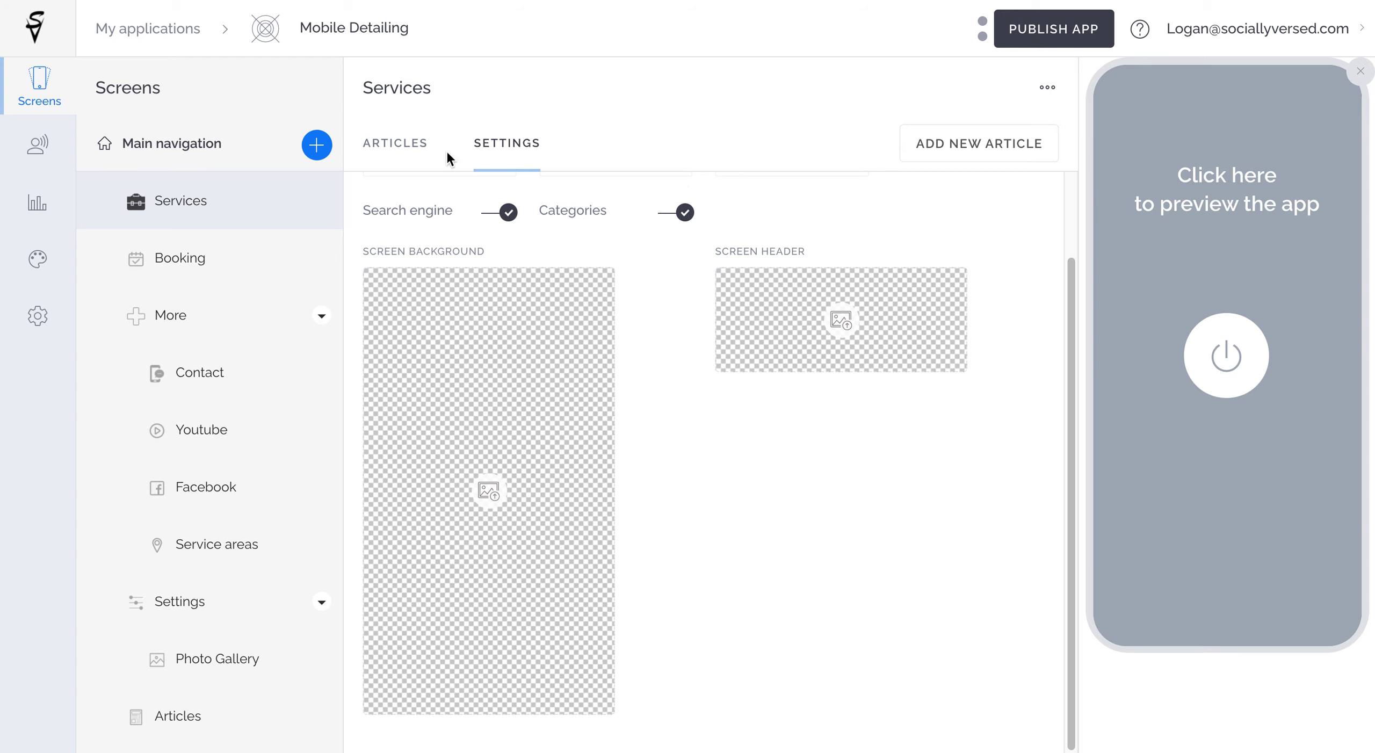
pyautogui.scroll(2, 500, 276)
pyautogui.click(393, 144)
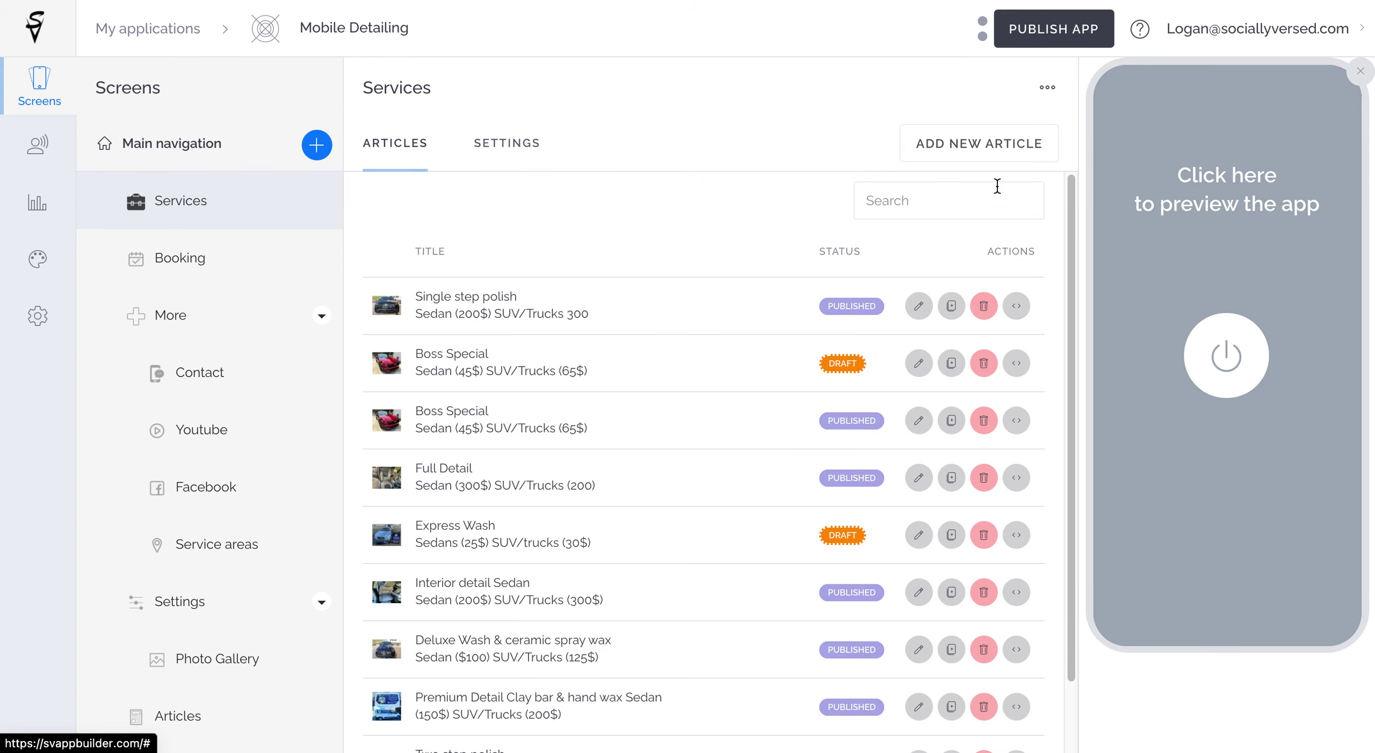
pyautogui.click(958, 147)
pyautogui.click(1134, 169)
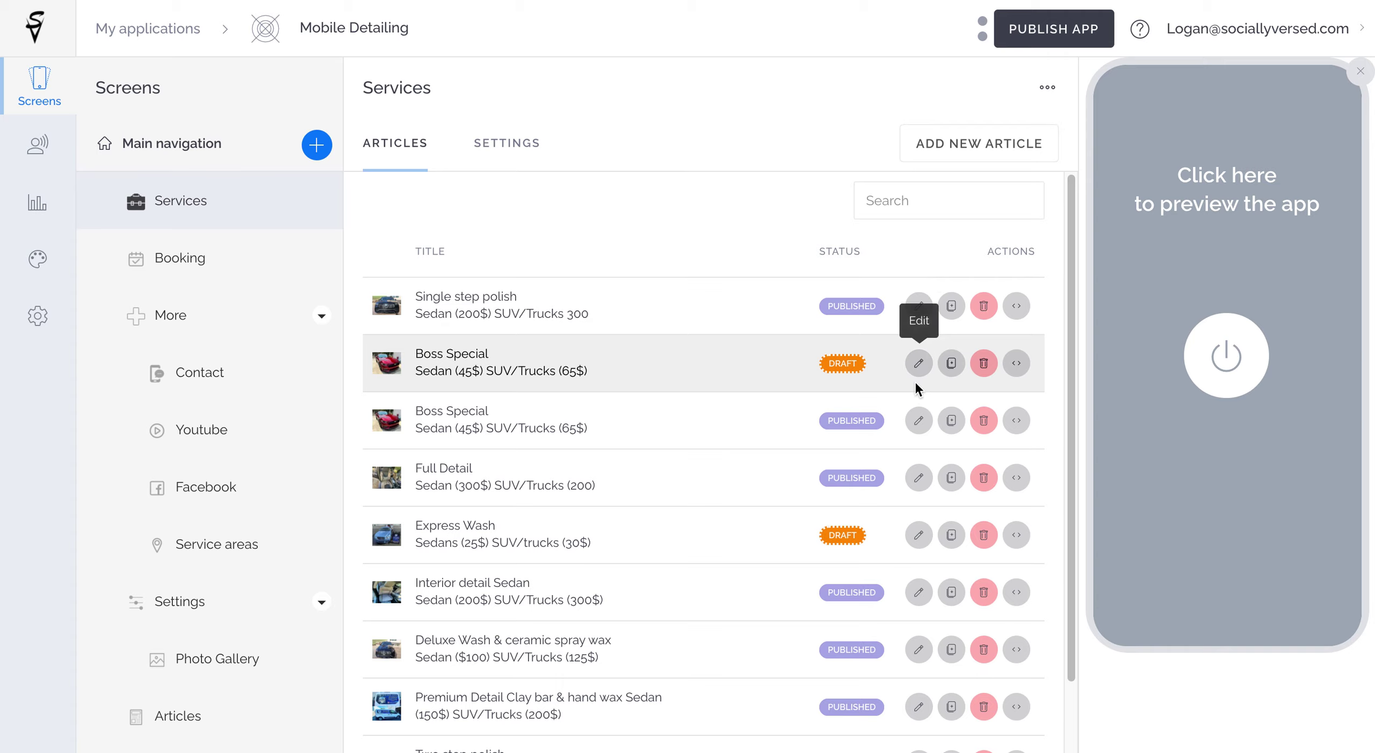
# Open the draft Boss Special article for editing and show the elements that can be added to it
pyautogui.click(919, 364)
pyautogui.scroll(-10, 488, 148)
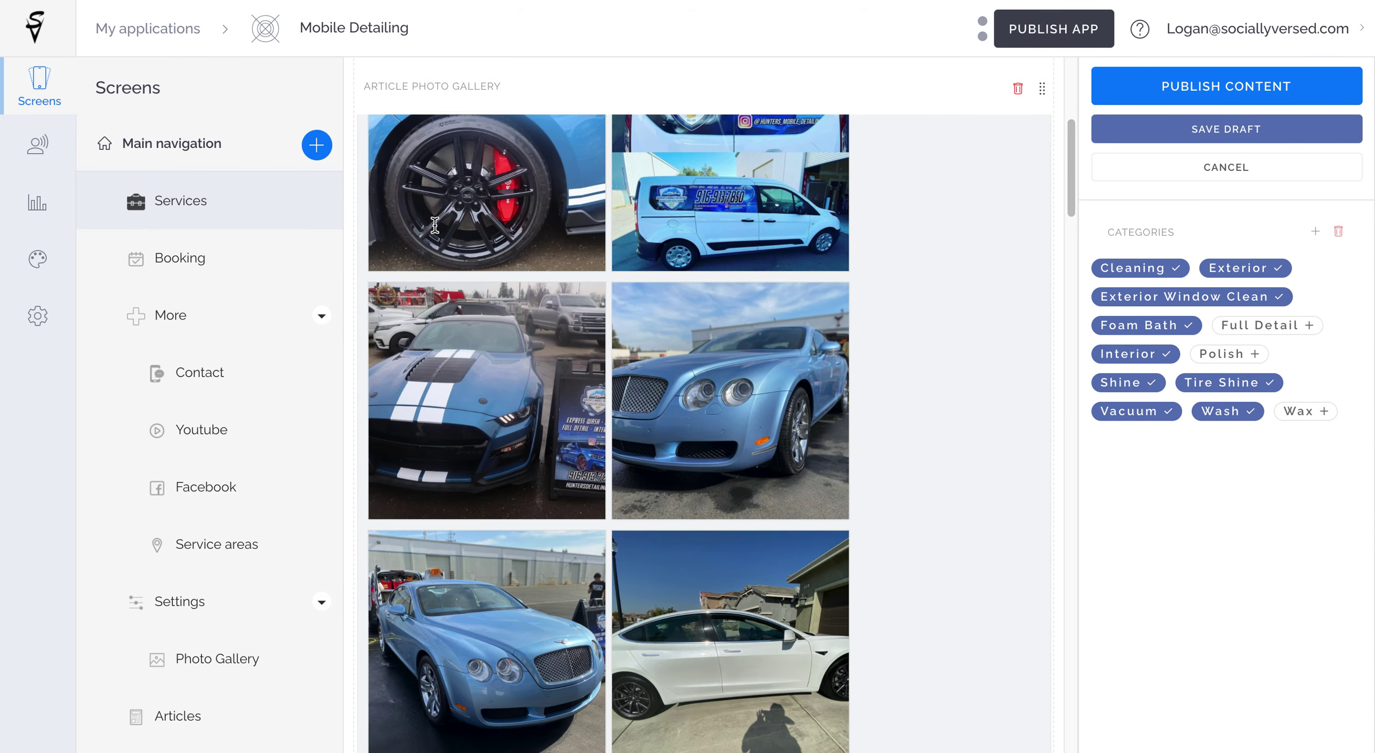
pyautogui.scroll(-15, 438, 193)
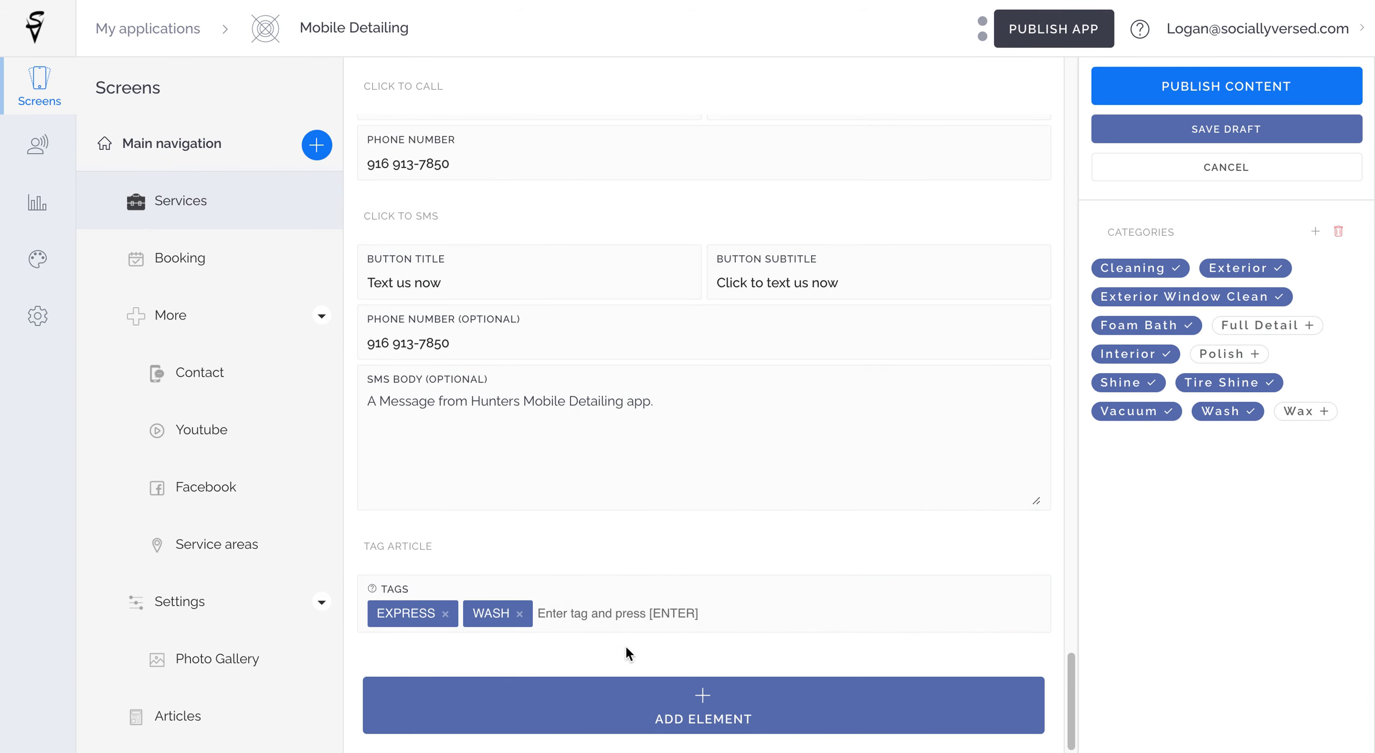
pyautogui.click(685, 708)
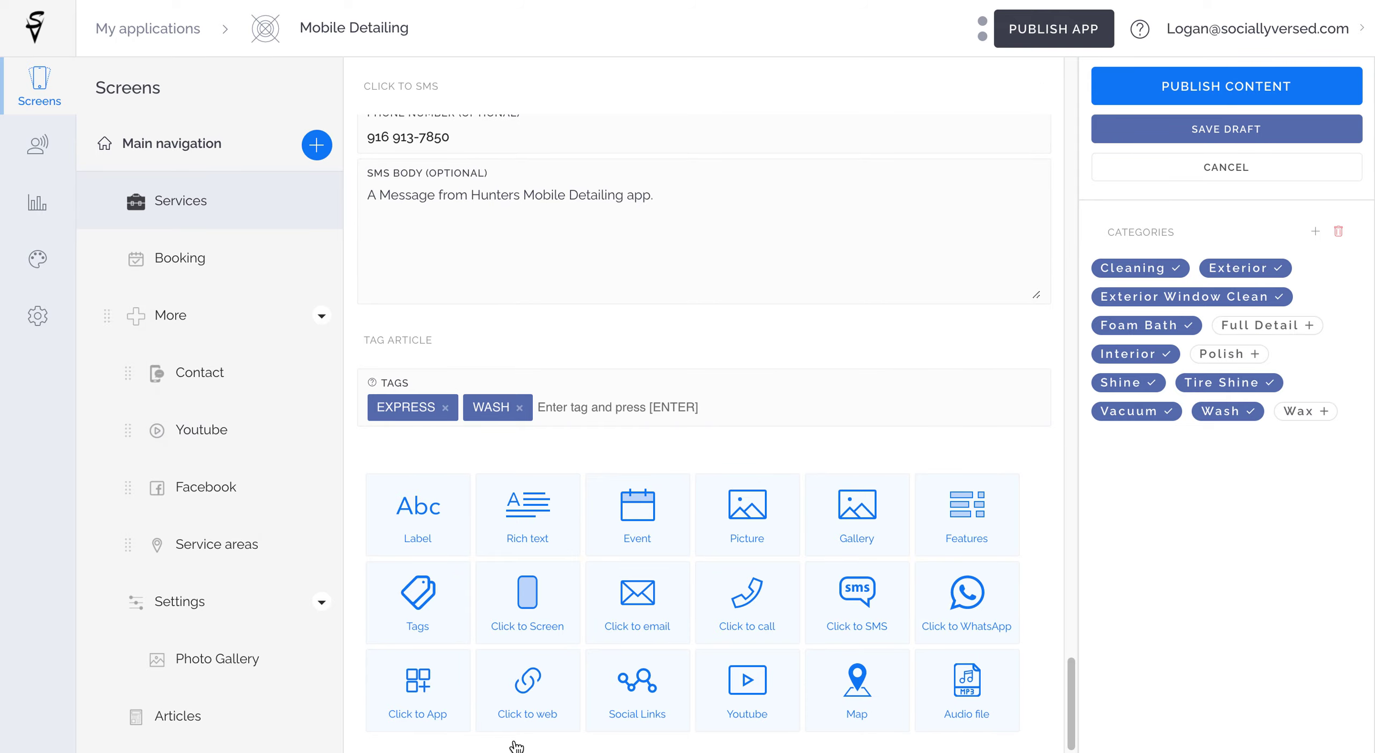
# Delete the photo gallery element from the draft Boss Special article
pyautogui.scroll(10, 835, 494)
pyautogui.scroll(10, 835, 494)
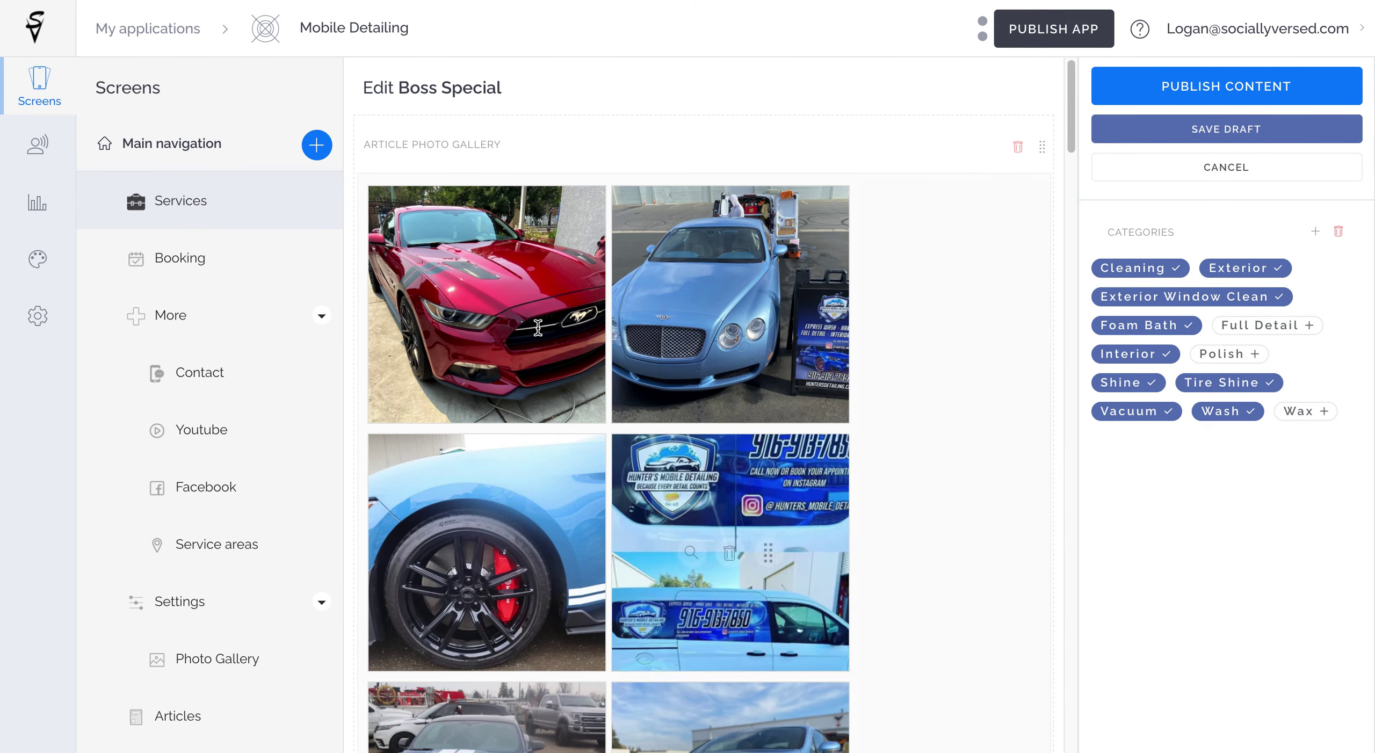
pyautogui.click(1016, 147)
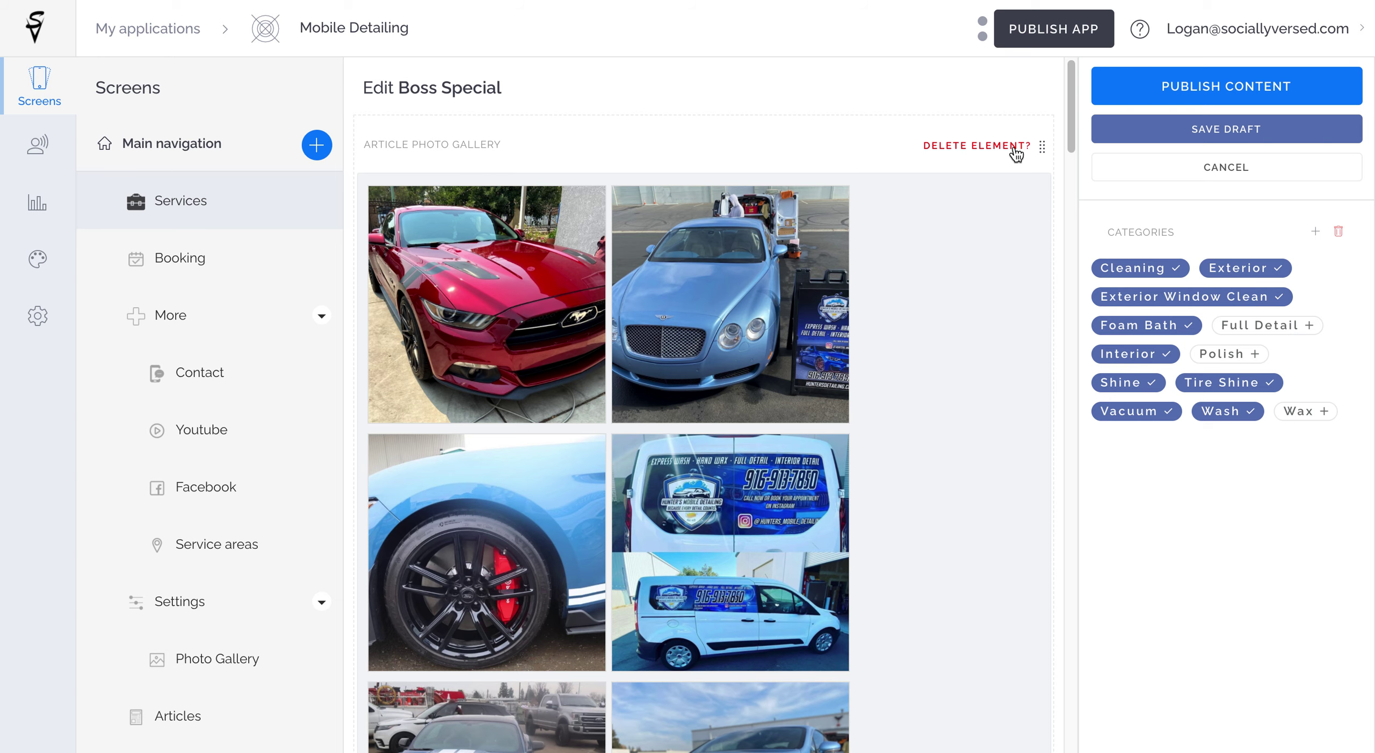
pyautogui.click(1015, 148)
# Set the article's title to "dasinfiadsf" and its subtitle to "jsfd ojdsfoafd"
pyautogui.click(489, 203)
pyautogui.hotkey('ctrl', 'a')
pyautogui.write('dasinfiadsf')
pyautogui.click(533, 260)
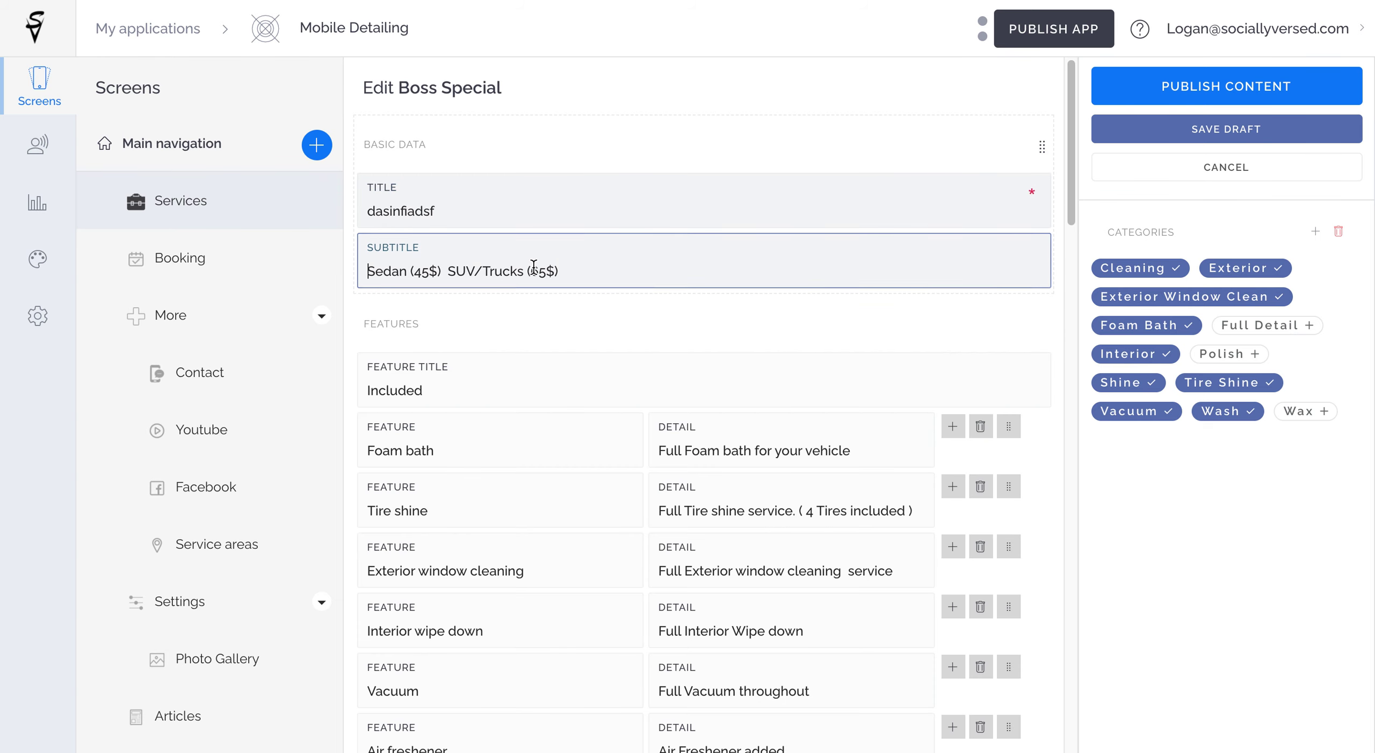
pyautogui.hotkey('ctrl', 'a')
pyautogui.press('BackSpace')
pyautogui.write('jsfd ojdsf')
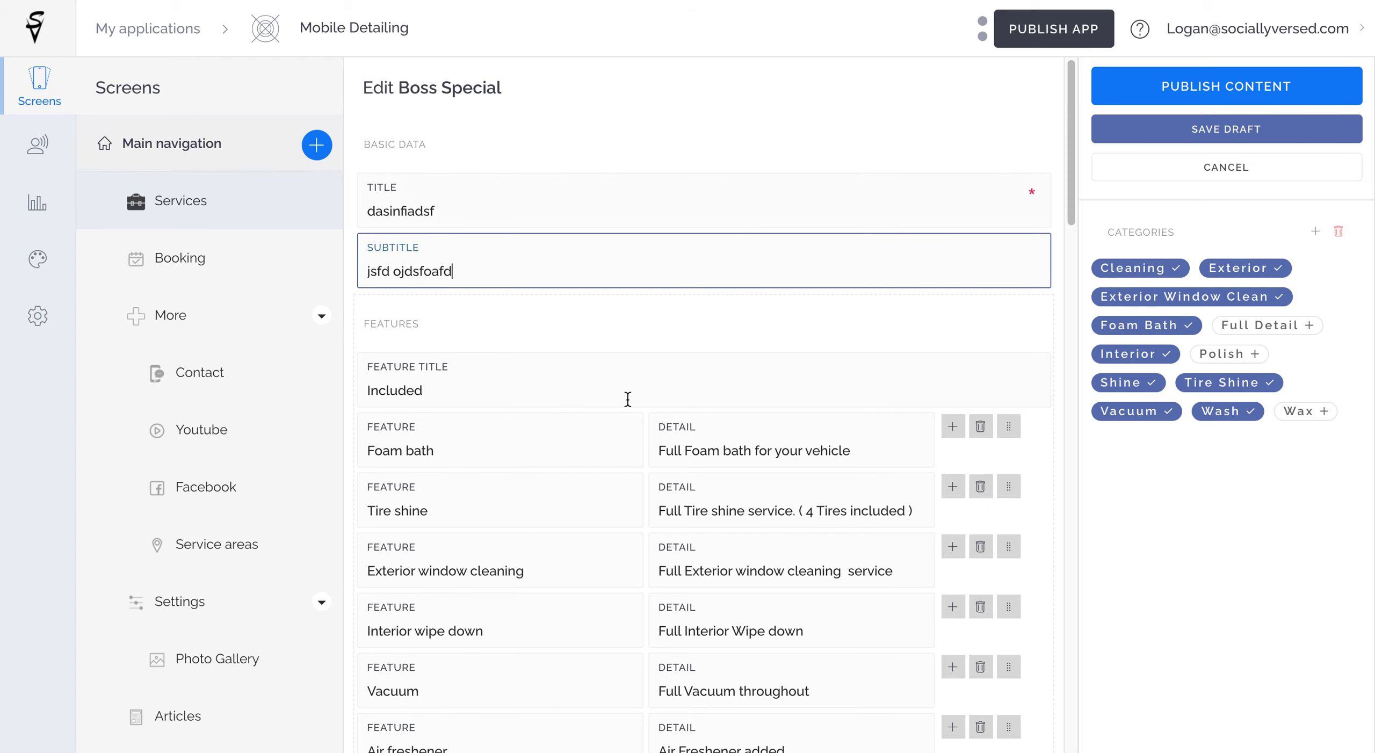
# Remove the Paper matts and Air freshener features from the Included list and add an empty feature after Vacuum
pyautogui.scroll(-4, 526, 339)
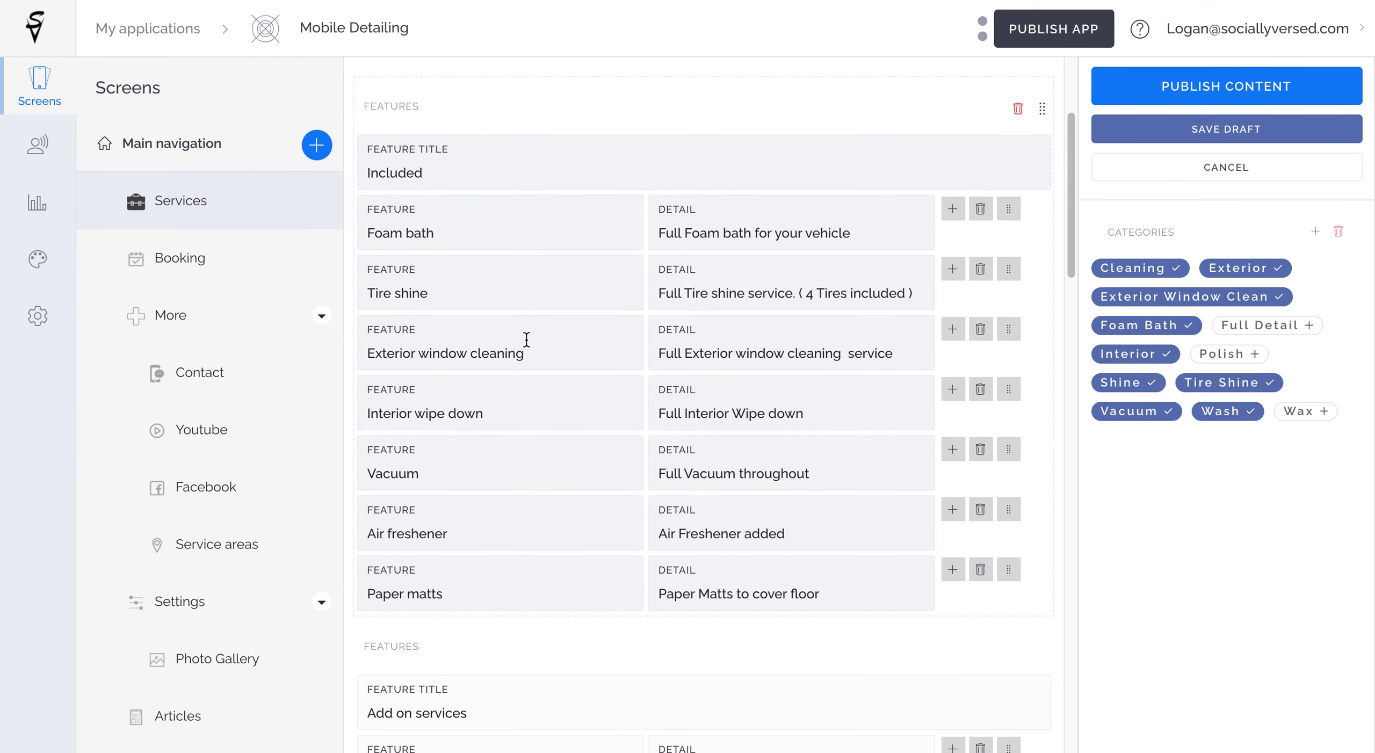
pyautogui.click(980, 570)
pyautogui.click(979, 511)
pyautogui.click(954, 451)
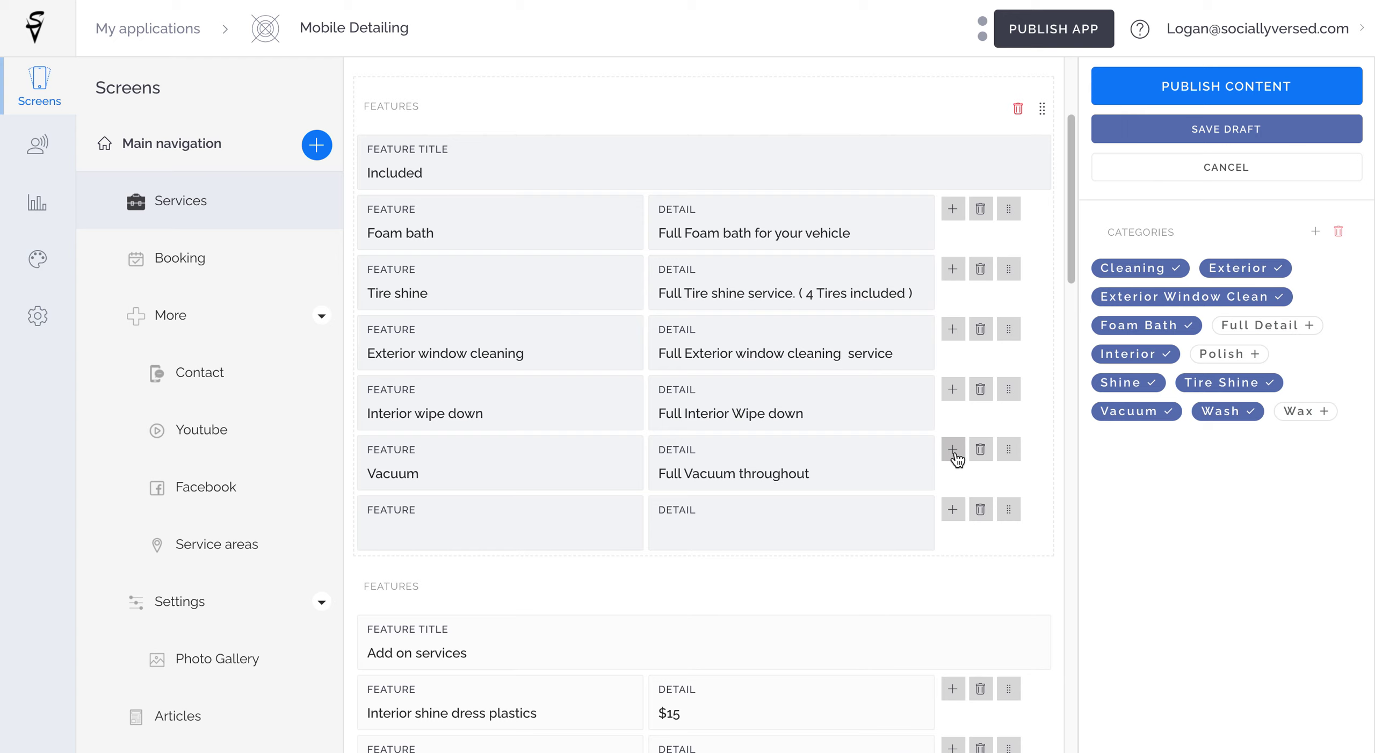
# Set the title of the Click to Screen button to "Book now cts"
pyautogui.scroll(-5, 488, 540)
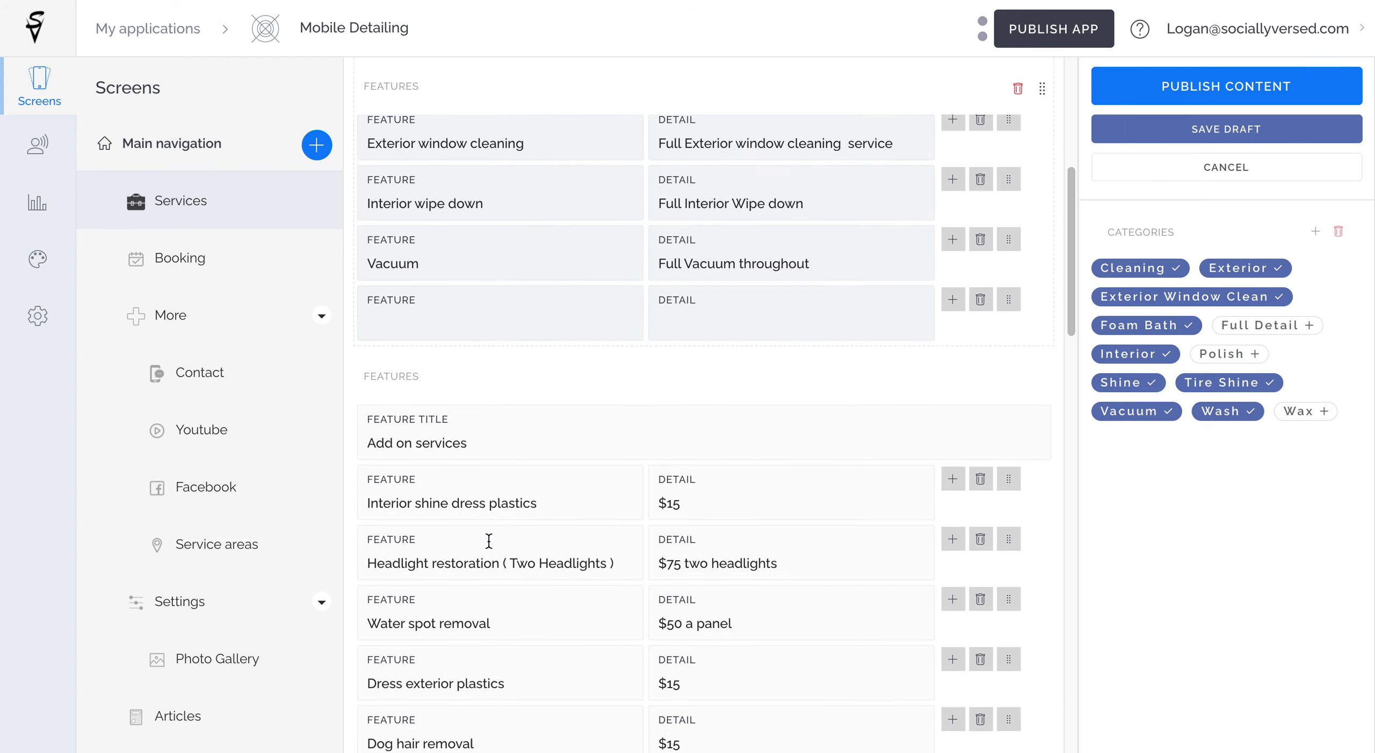
pyautogui.scroll(-10, 435, 387)
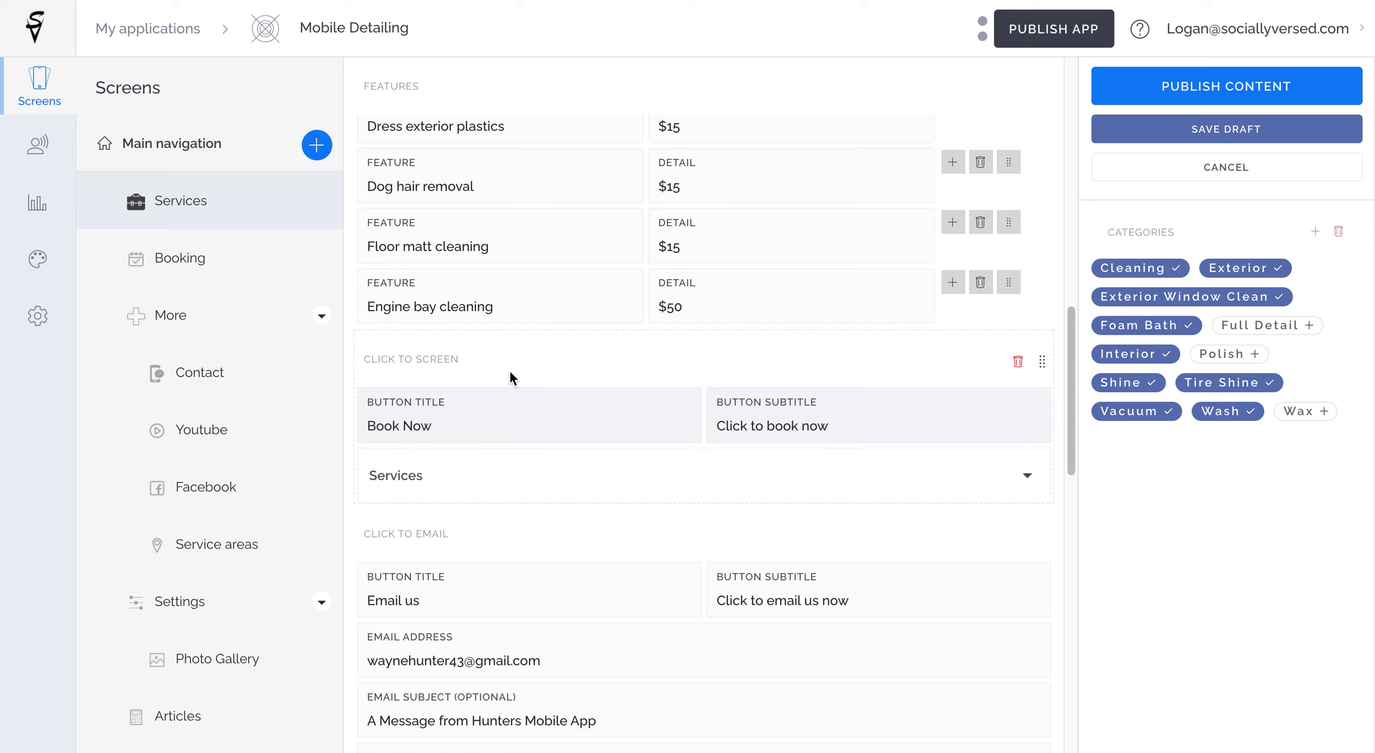
pyautogui.moveTo(464, 429); pyautogui.dragTo(387, 417)
pyautogui.press('BackSpace')
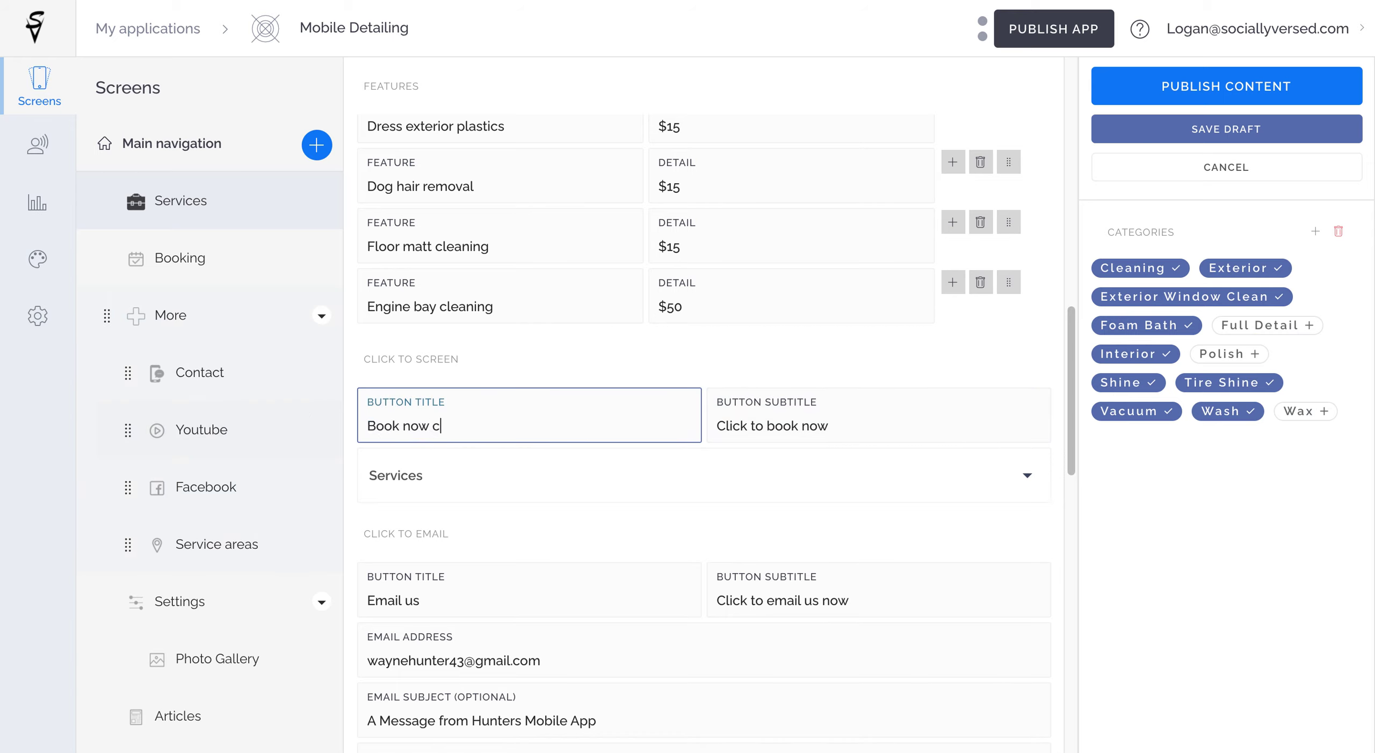
# Examine the Click to Screen button's subtitle and the list of screens it can link to
pyautogui.click(844, 405)
pyautogui.moveTo(856, 427); pyautogui.dragTo(644, 368)
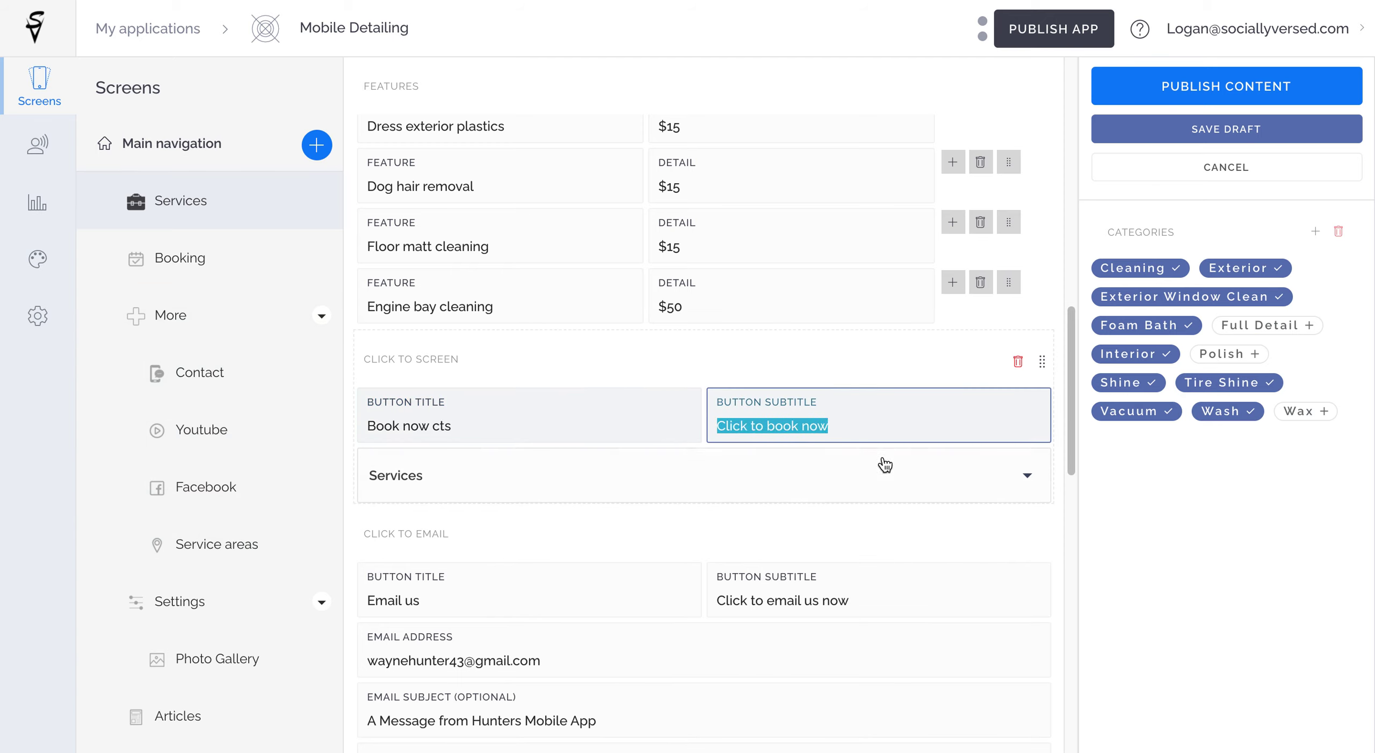
pyautogui.click(514, 468)
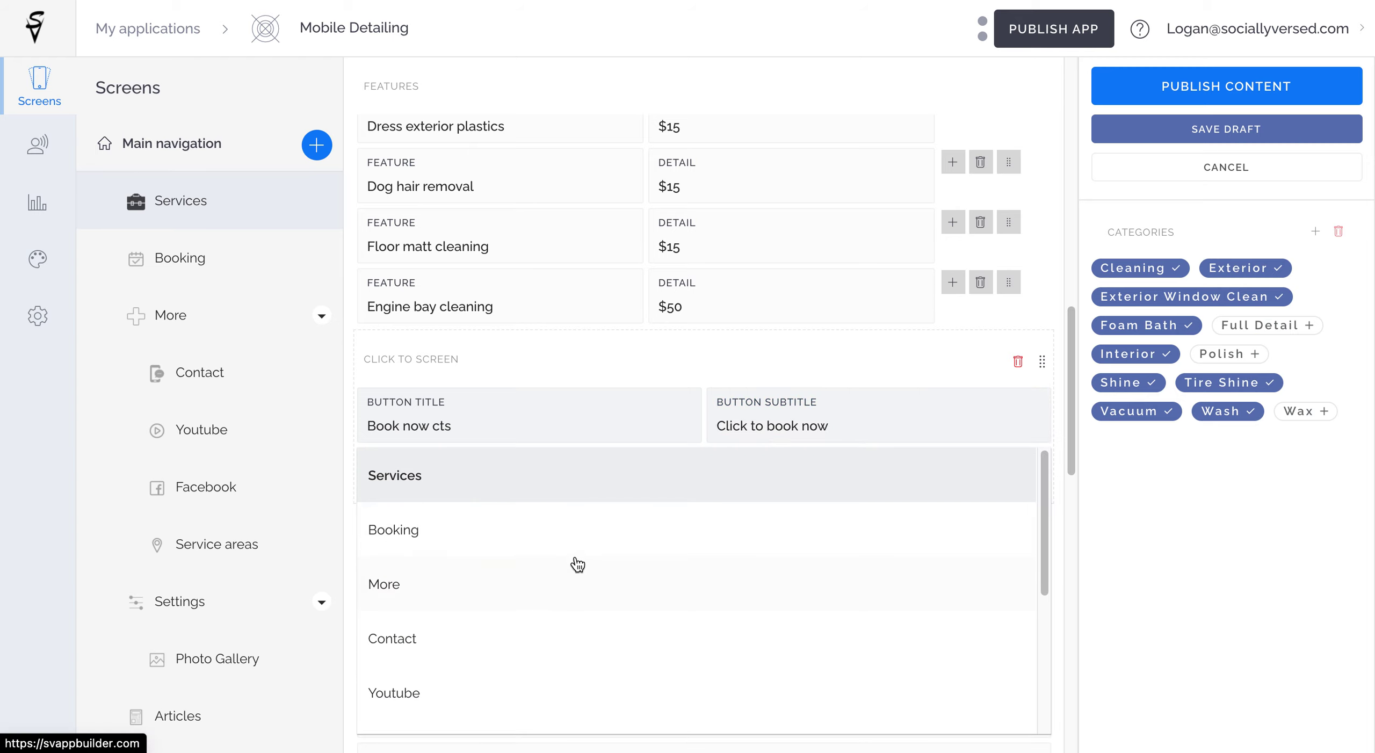
pyautogui.scroll(-5, 484, 618)
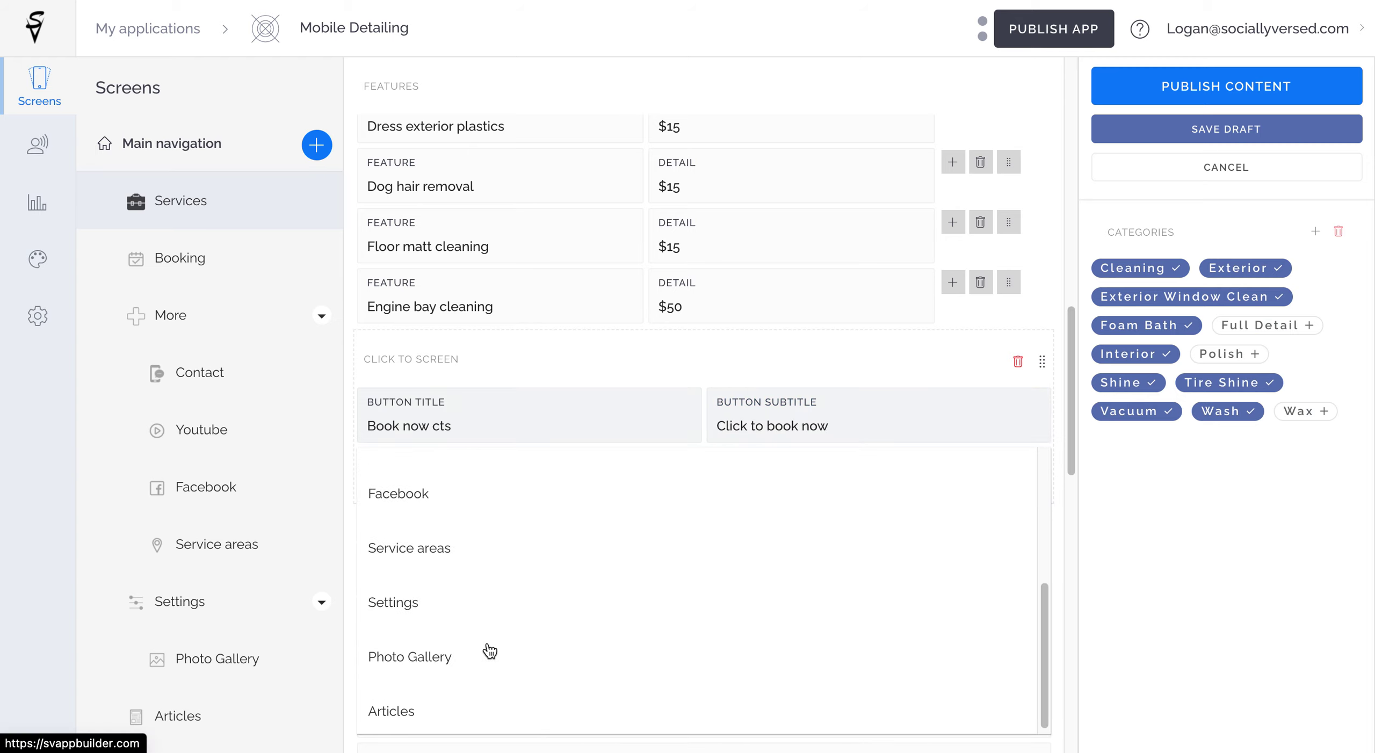
pyautogui.scroll(5, 485, 647)
pyautogui.click(773, 344)
# Examine the title, subtitle and email subject of the Click to Email button
pyautogui.scroll(-4, 774, 339)
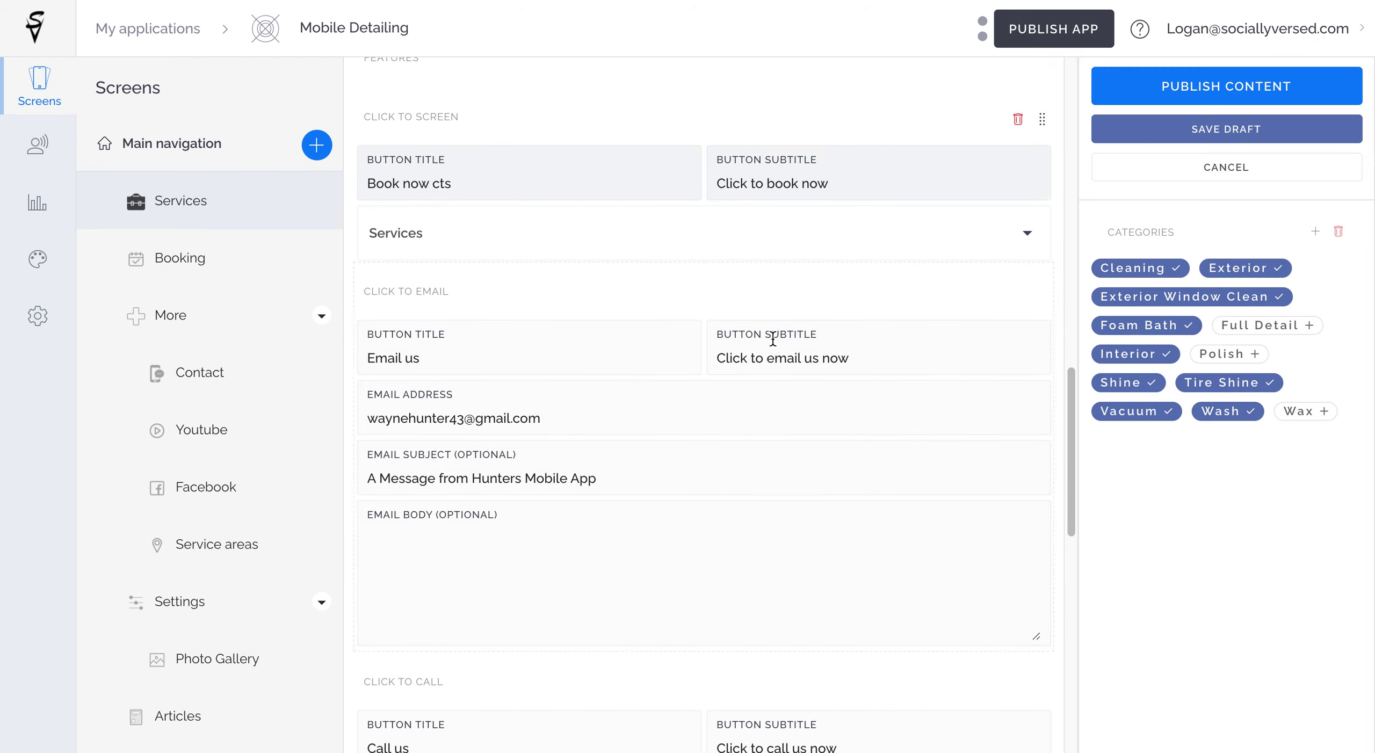
pyautogui.moveTo(370, 357); pyautogui.dragTo(500, 368)
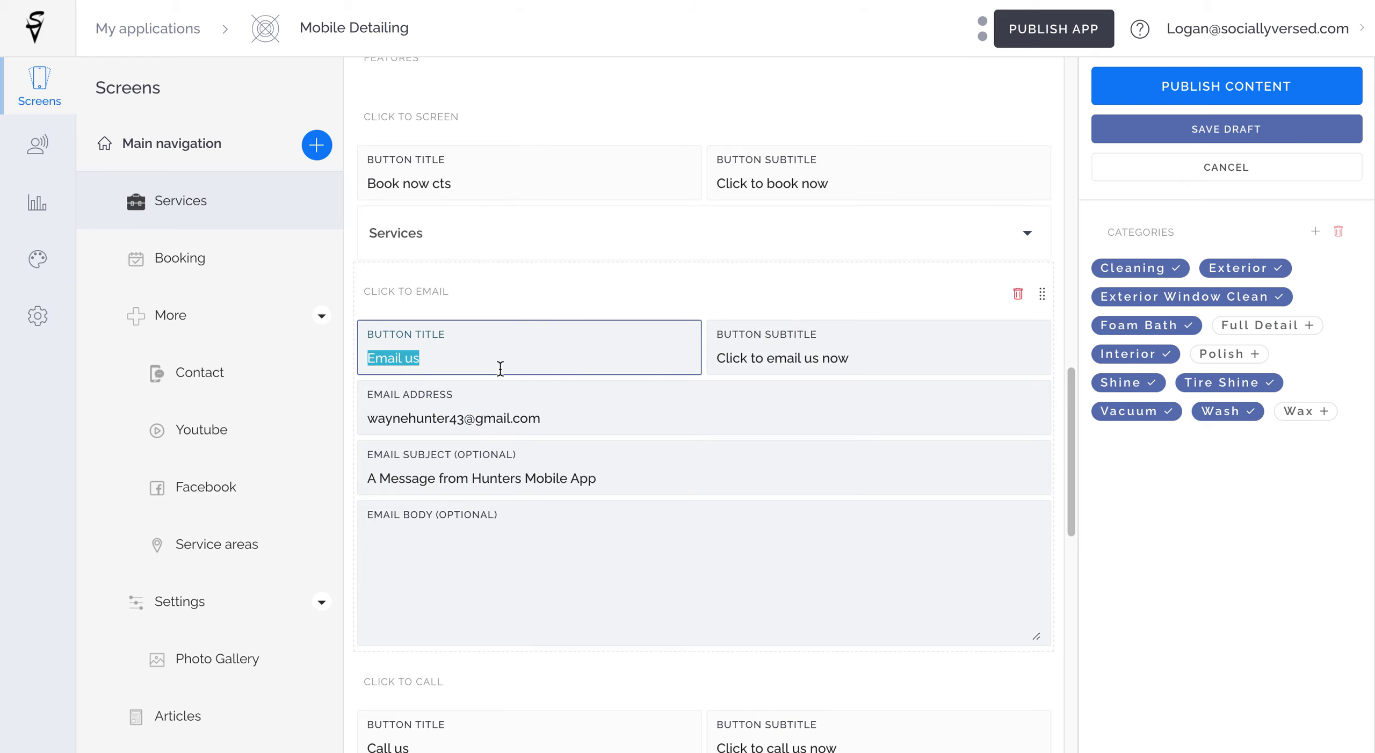
pyautogui.click(943, 368)
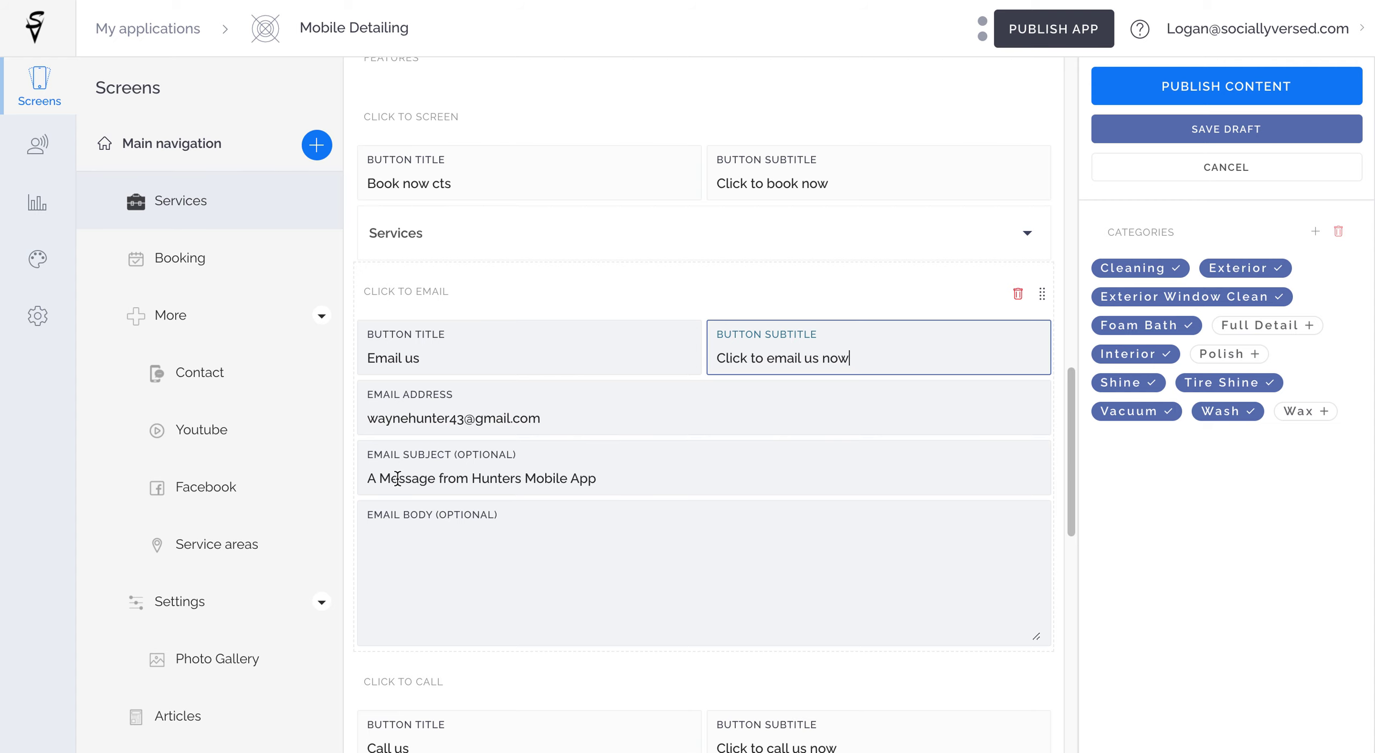
pyautogui.moveTo(381, 480); pyautogui.dragTo(654, 479)
# Publish the edited article's content and start the app preview
pyautogui.scroll(-15, 653, 473)
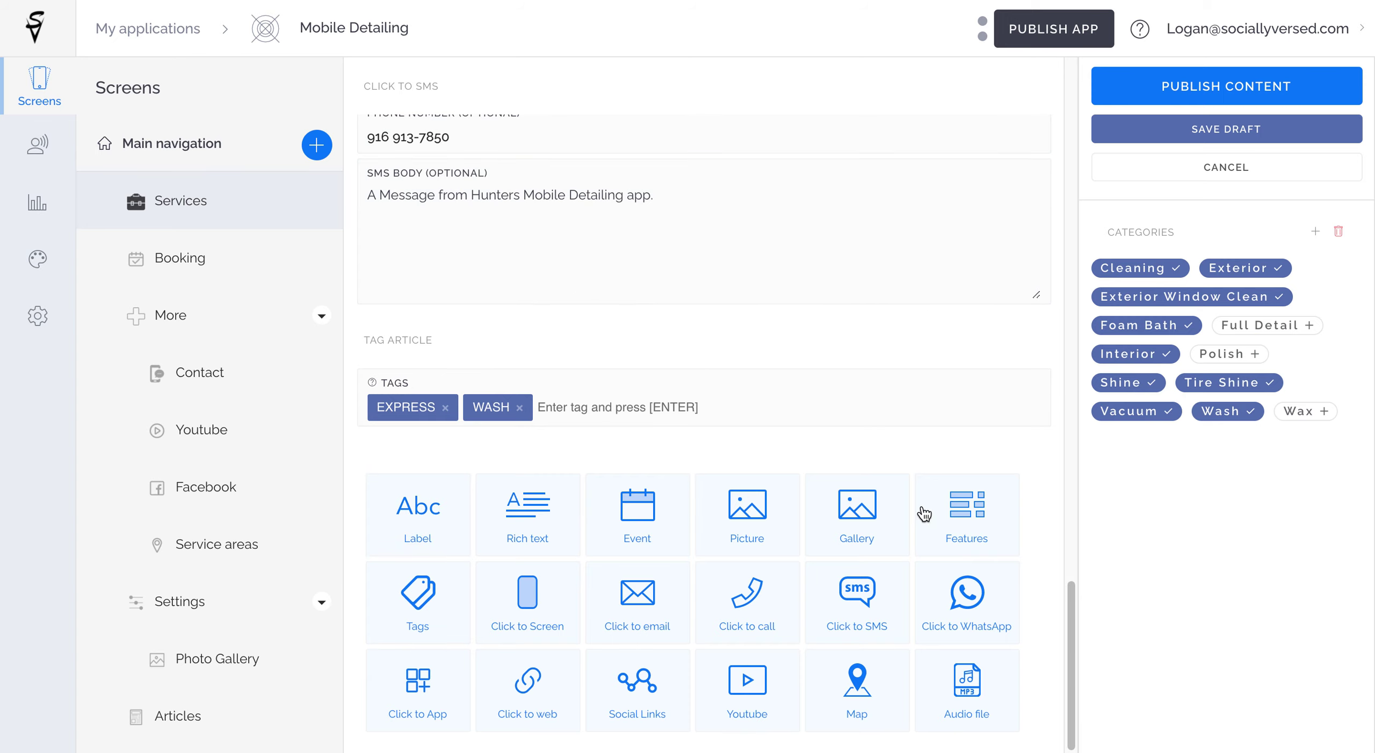
pyautogui.click(1180, 84)
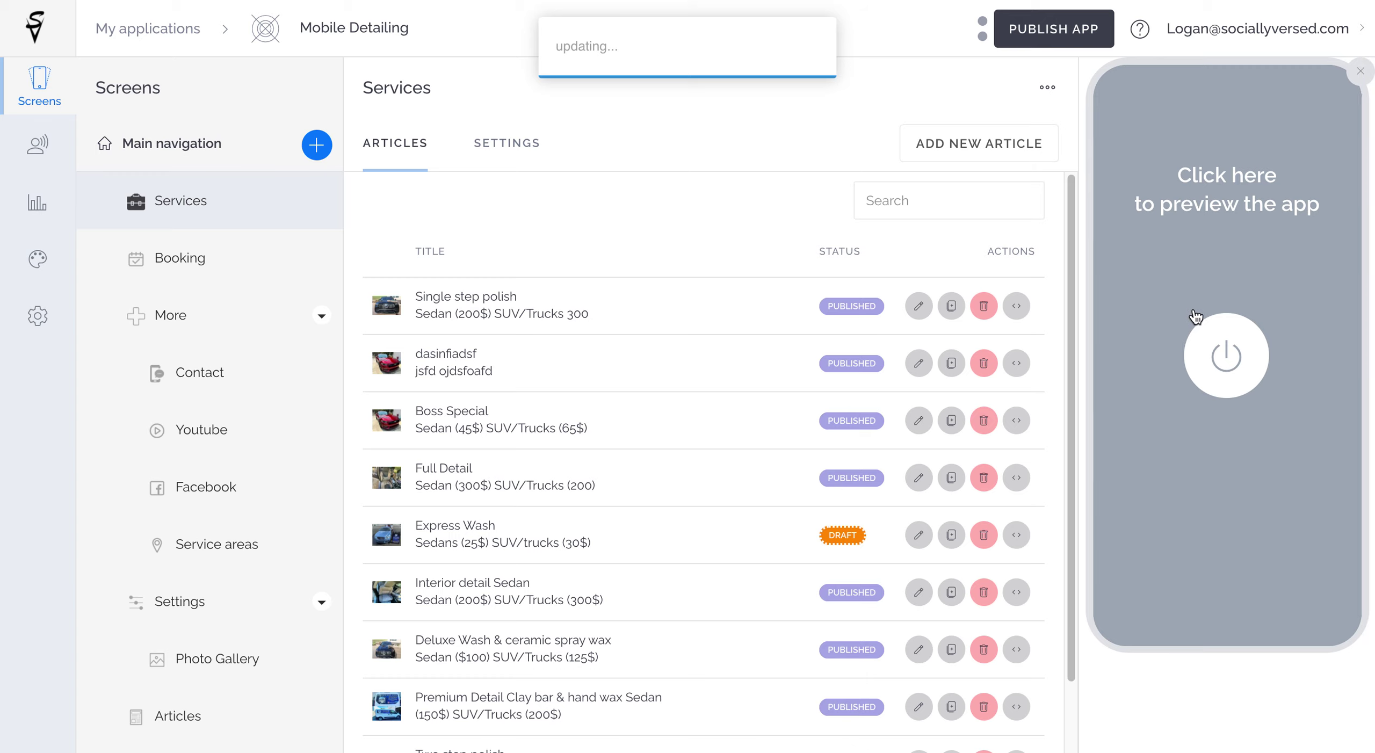
pyautogui.click(1197, 321)
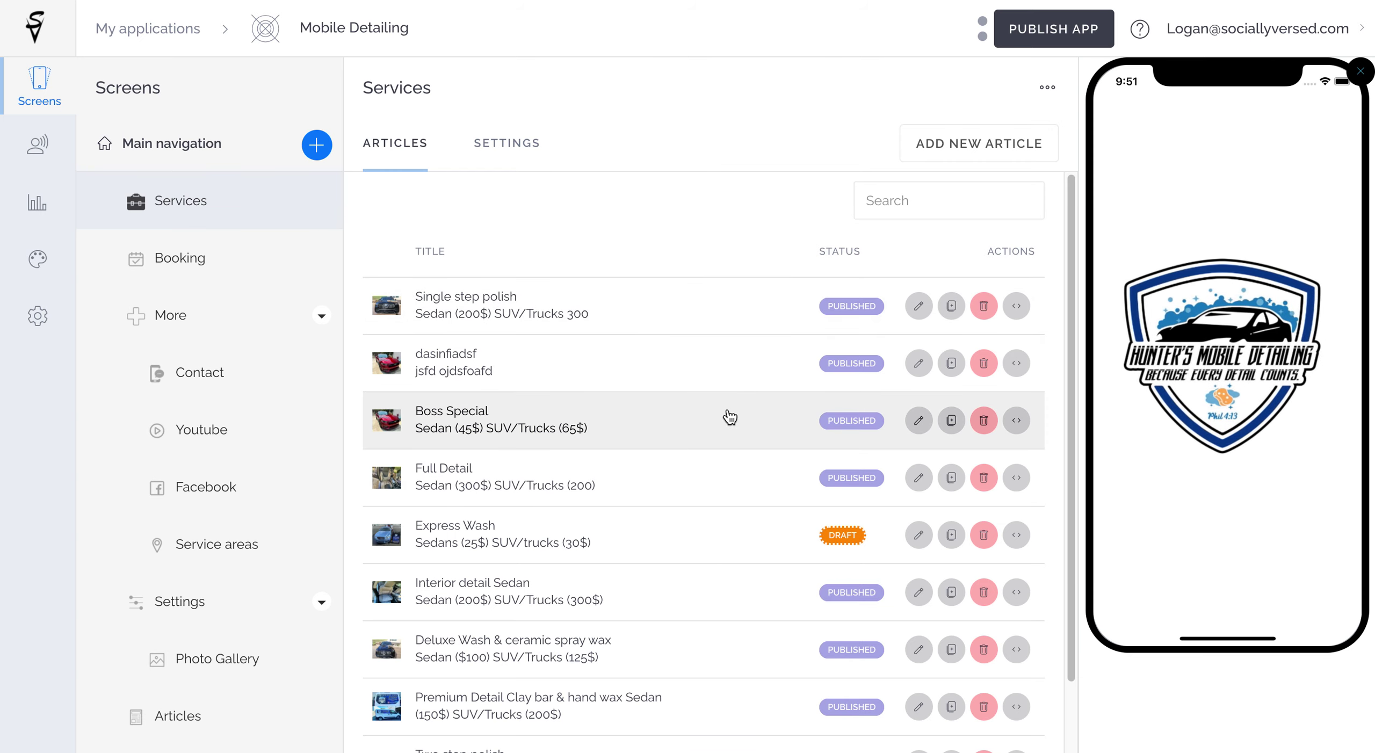
pyautogui.scroll(-2, 873, 599)
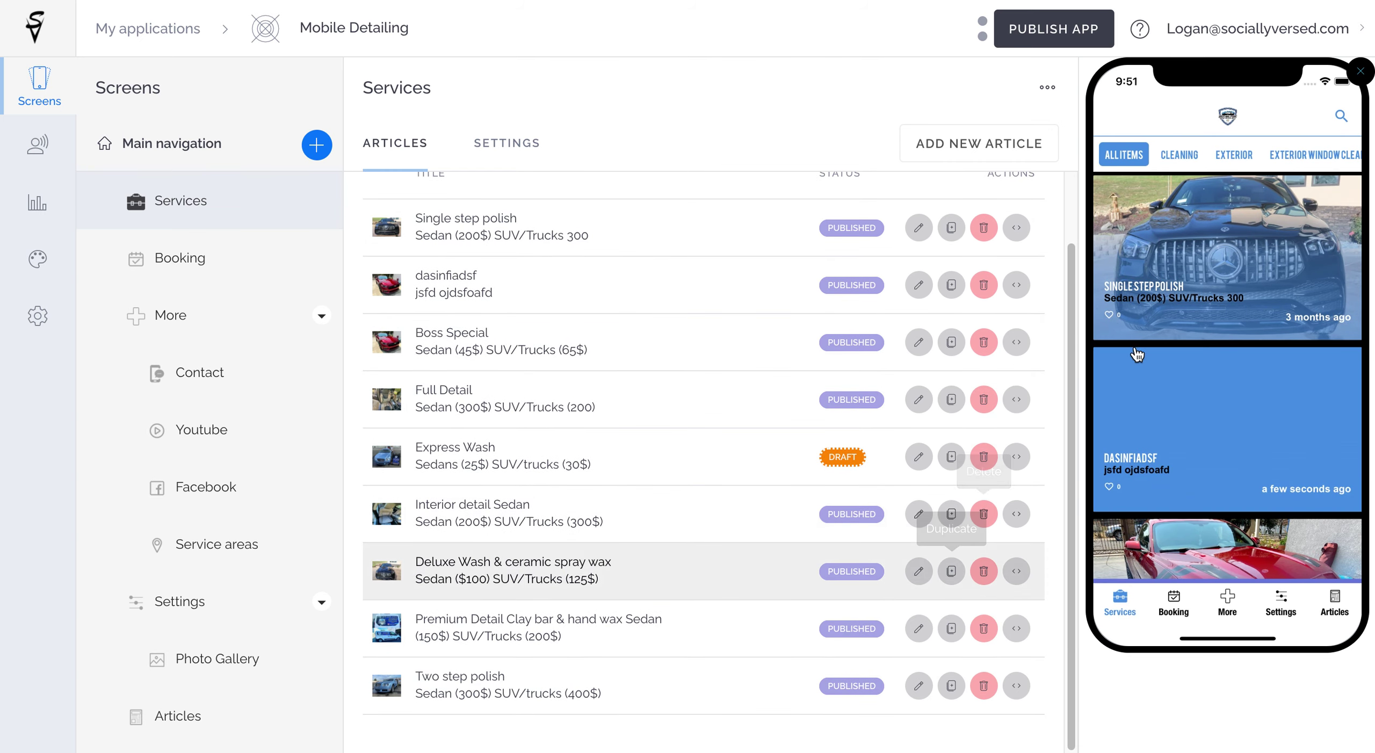
# Open the Single step polish article in the app preview and look through its features, contact buttons and tags
pyautogui.click(1245, 229)
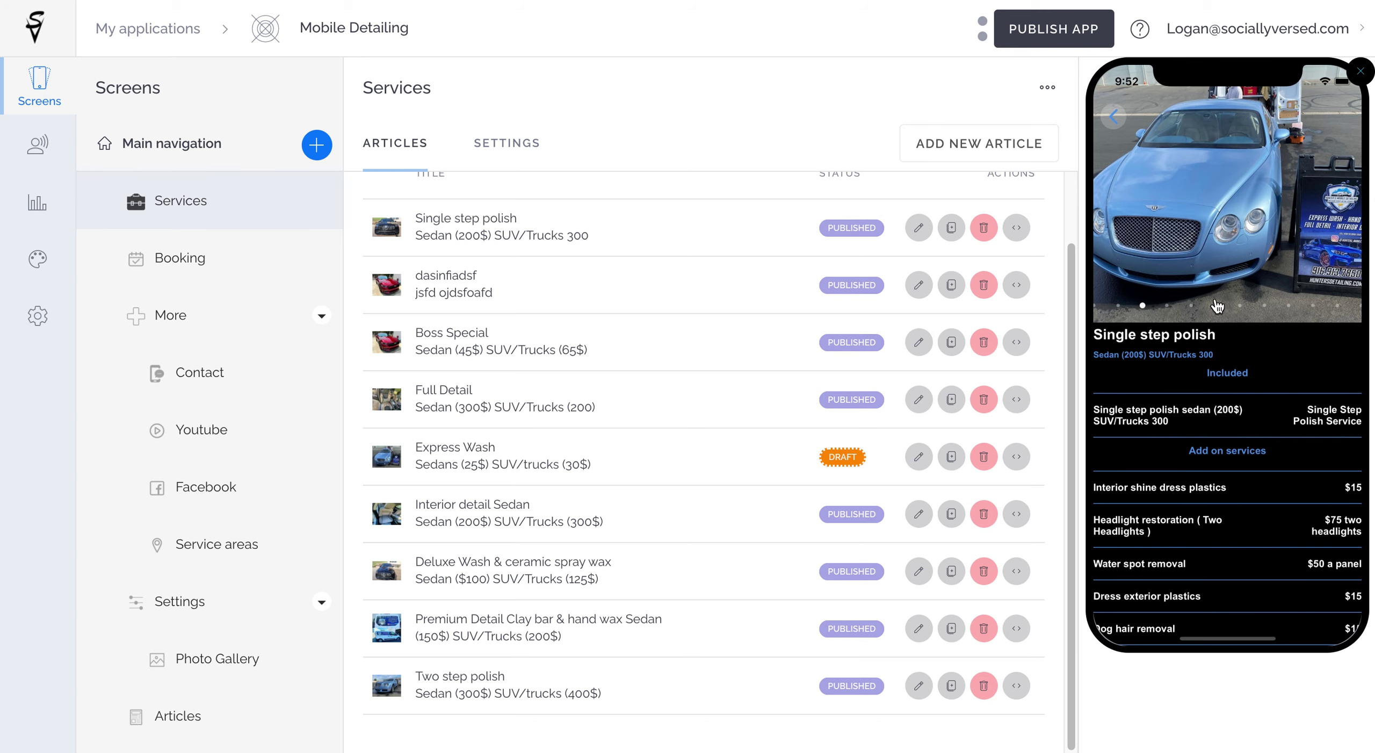
pyautogui.scroll(-8, 1219, 290)
pyautogui.scroll(-1, 1198, 370)
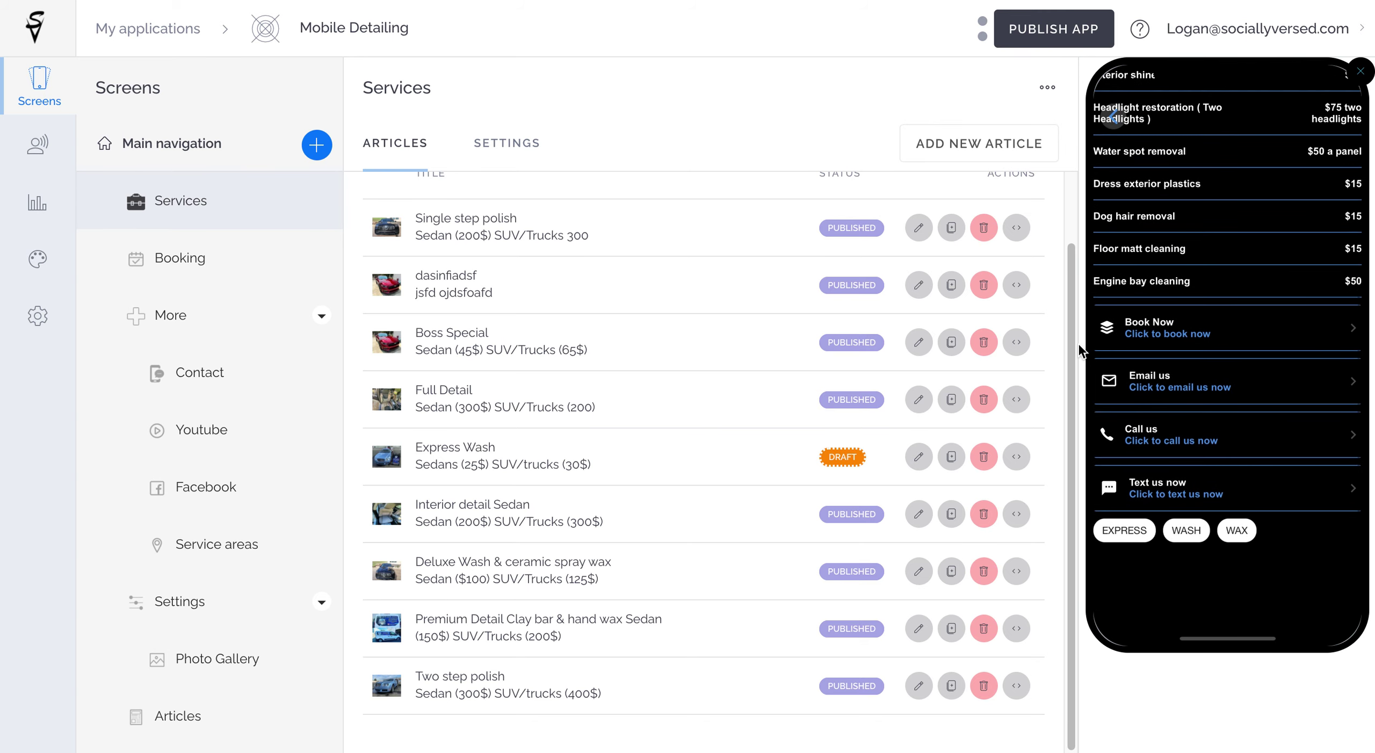